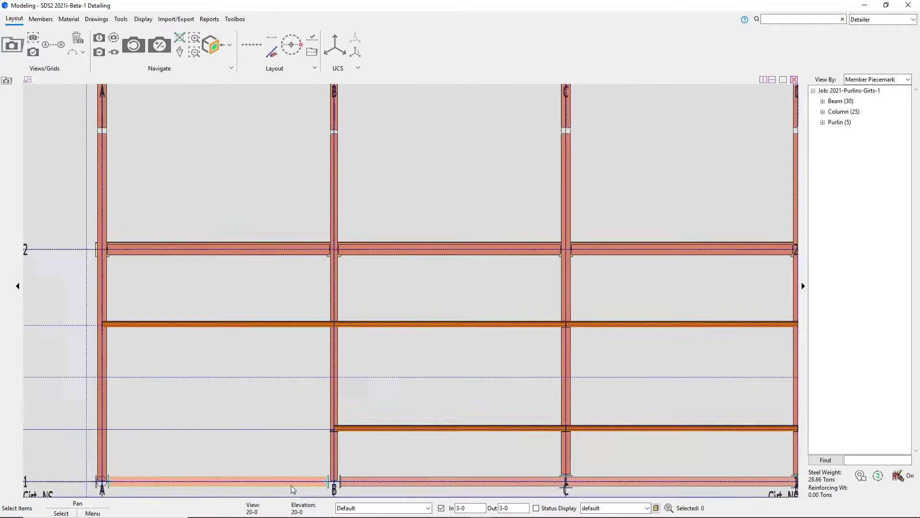
scroll(291, 485, "up", 1)
Step: Add a 15-0 purlin (Member 81) from grid A to grid B, in line with the existing purlin
middle_click_drag(296, 448, 322, 381)
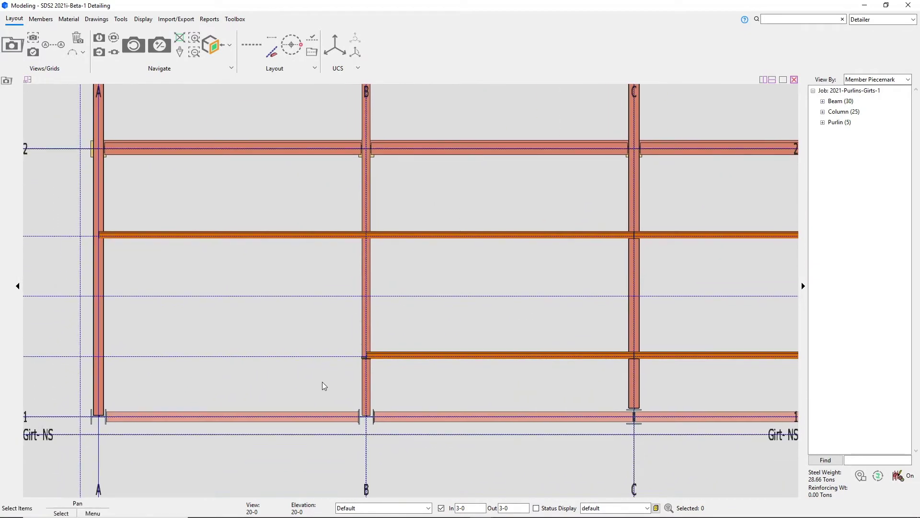
key("a")
scroll(487, 331, "down", 1)
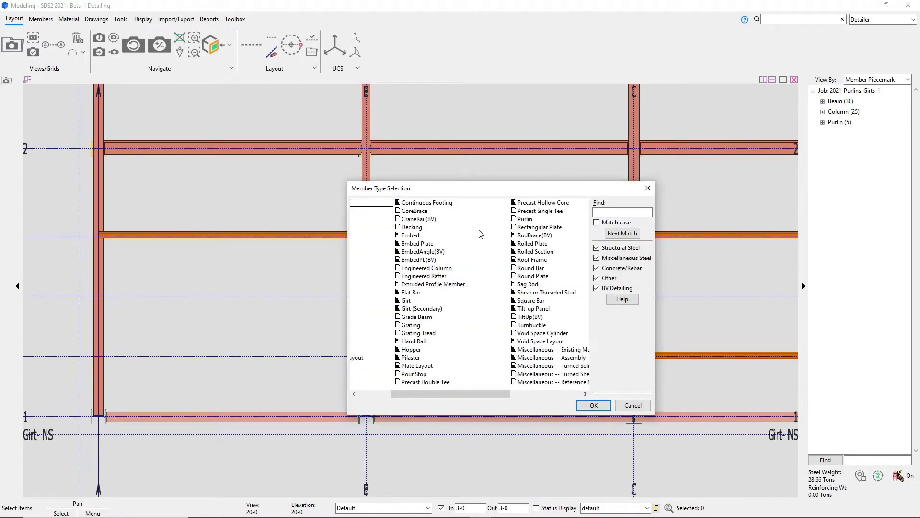
left_click(532, 220)
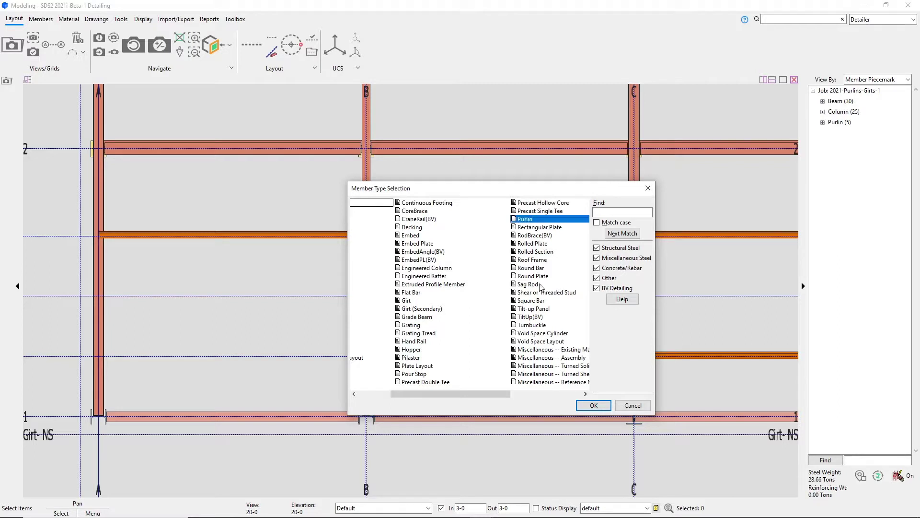
left_click(593, 406)
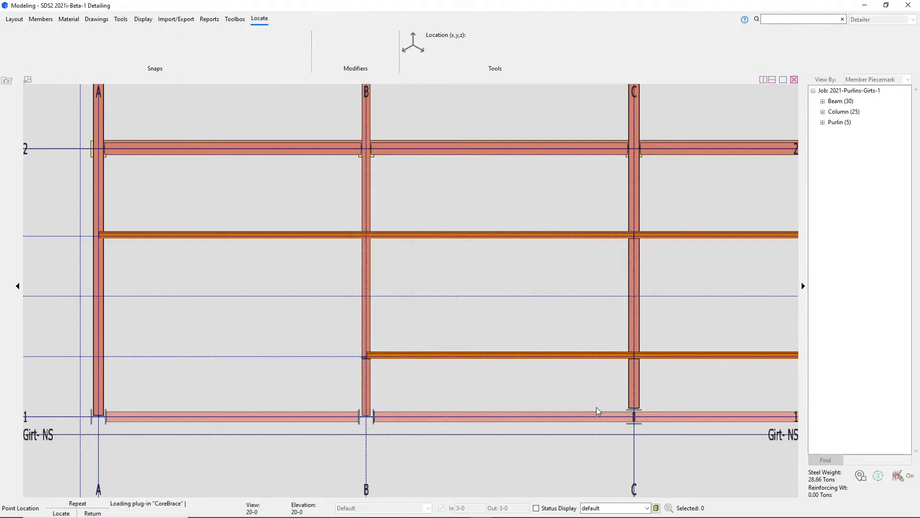
left_click(165, 372)
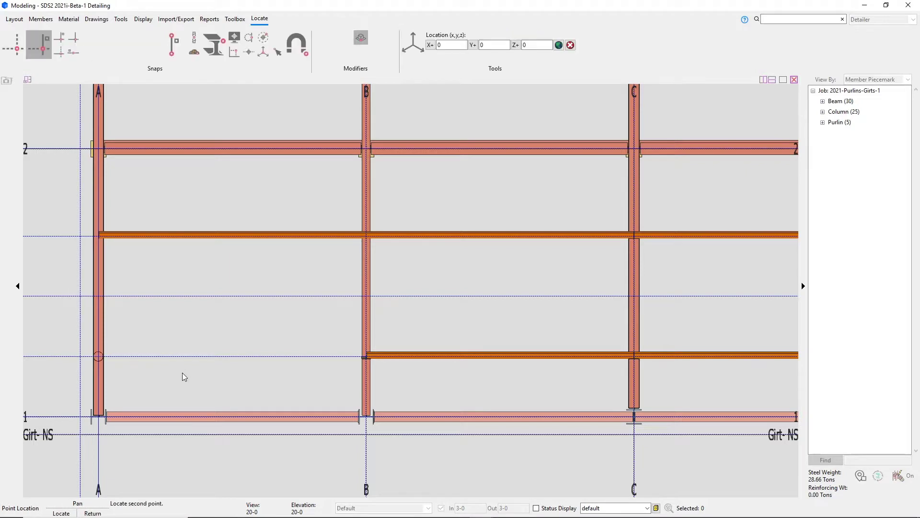
left_click(297, 373)
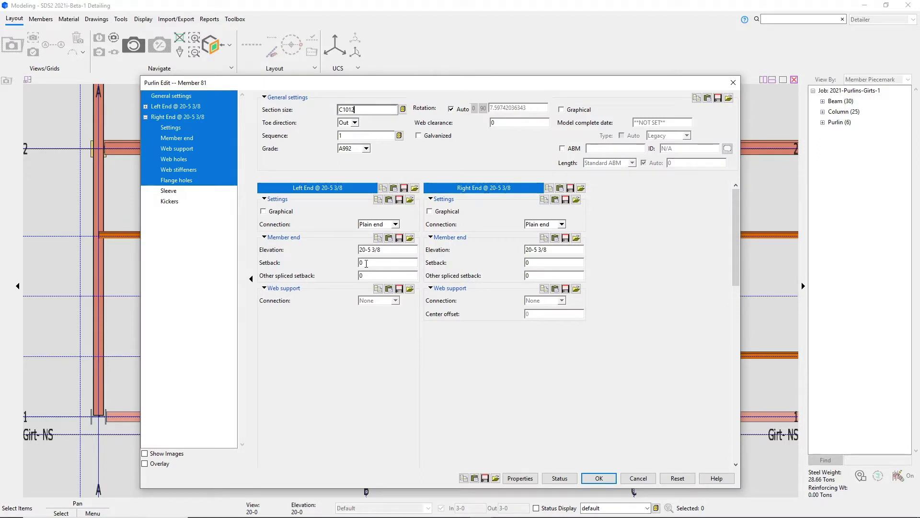
Step: Confirm C1012 as the purlin section and keep its toe direction Out
left_click(403, 109)
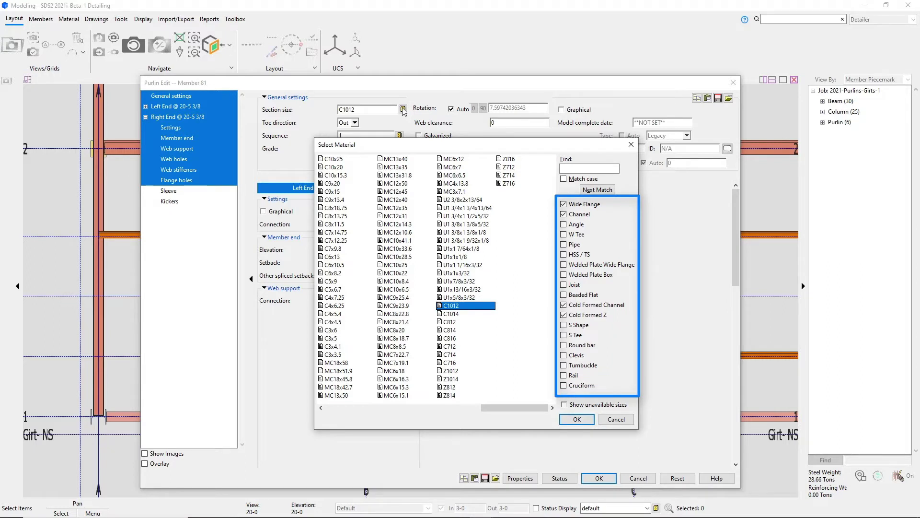
left_click(576, 419)
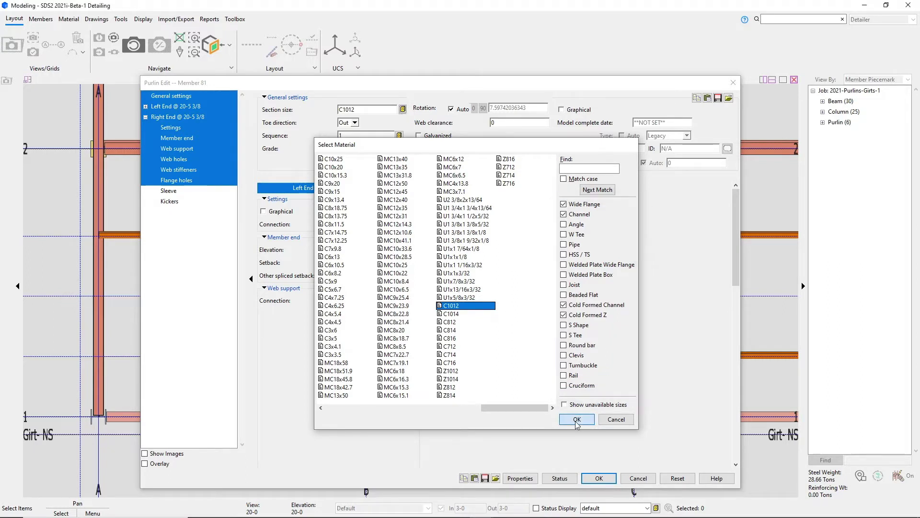
left_click(355, 122)
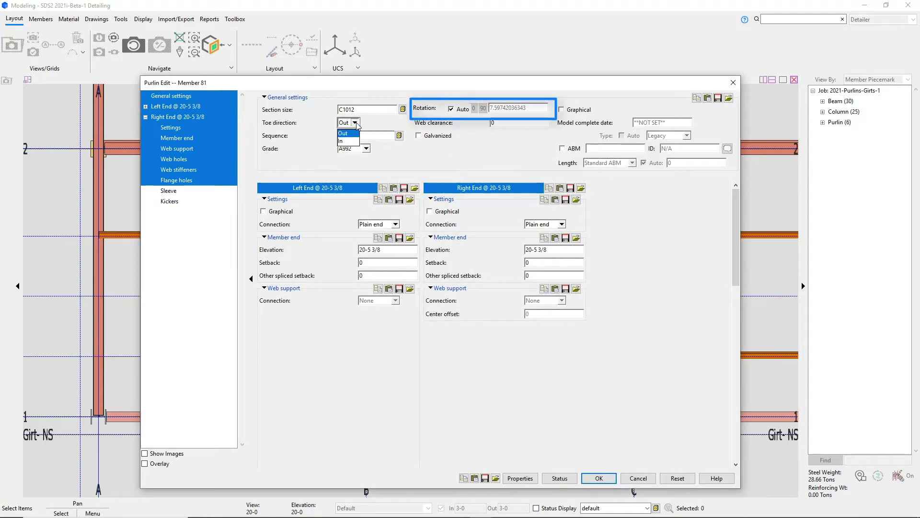
left_click(356, 123)
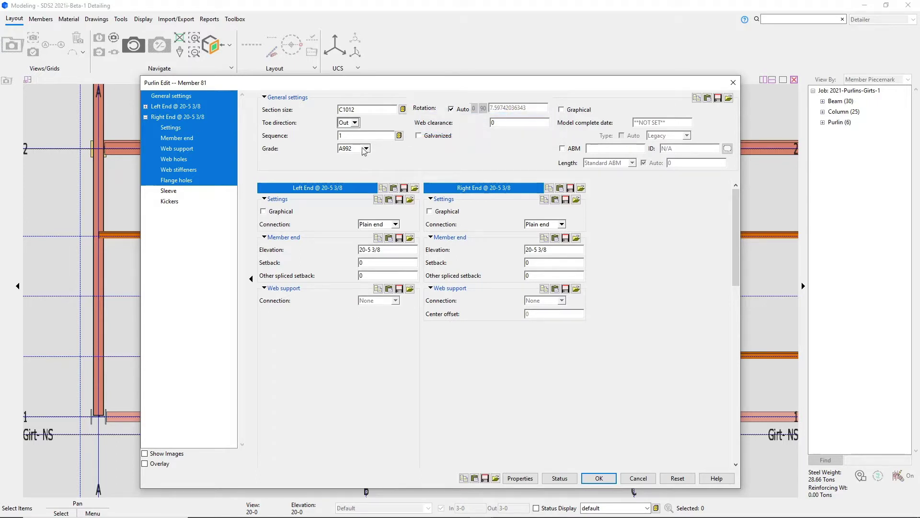
left_click(385, 225)
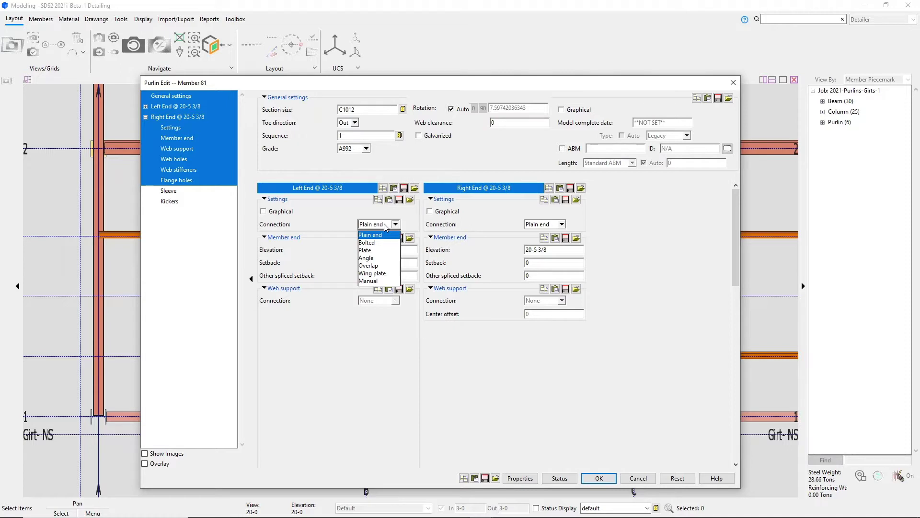
Step: Make the left end a wing plate connection and set both end elevations to 20-5 5/8
left_click(379, 274)
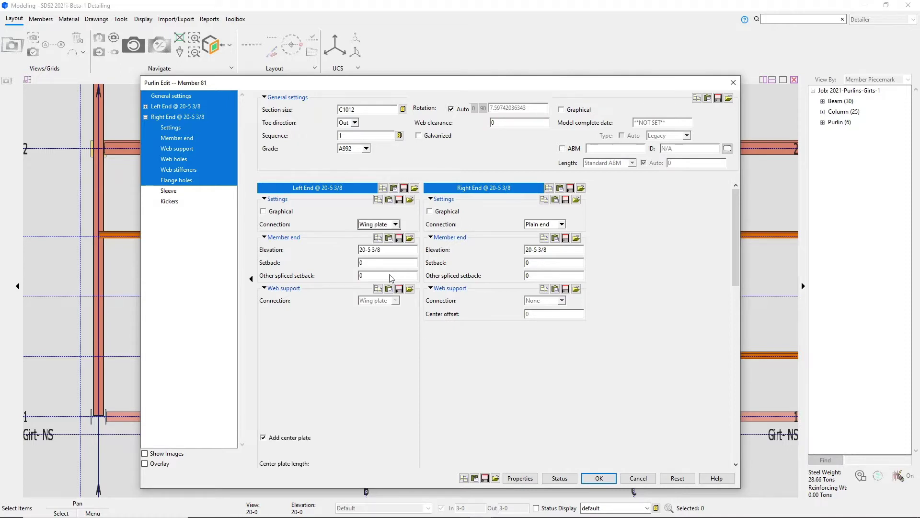
left_click(381, 250)
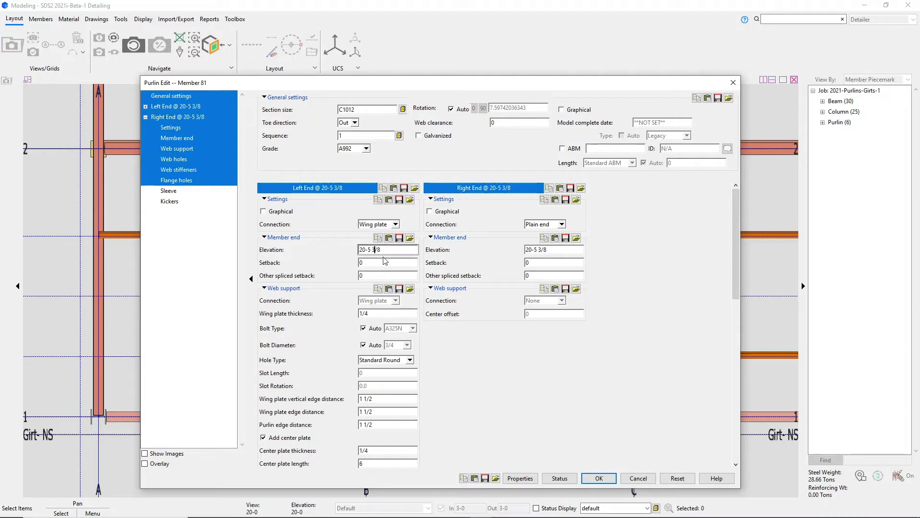
key("Left")
key("Left")
key("BackSpace")
type("5")
left_click(541, 249)
key("BackSpace")
type("5")
Step: Give the left end 1/4 setback and other spliced setback, and make the right end a plate
left_click(378, 263)
type("1/4")
key("Tab")
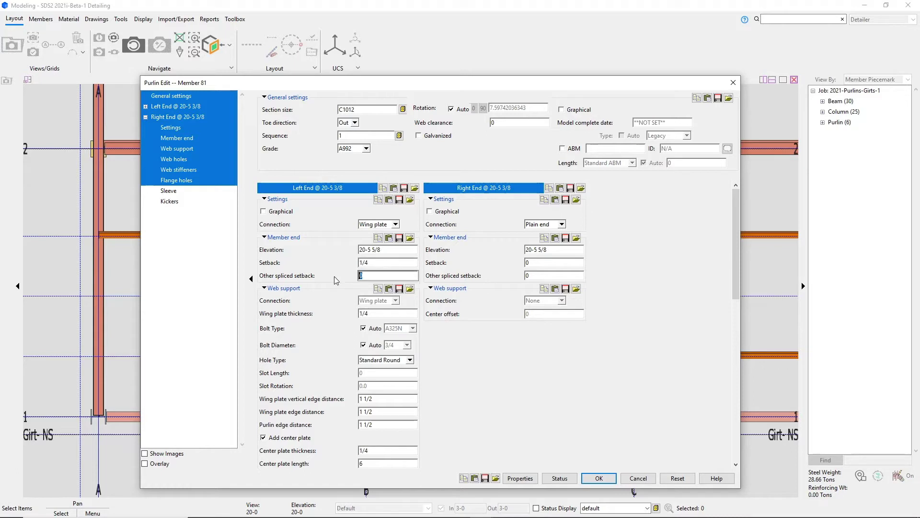
type("1/4")
left_click(557, 224)
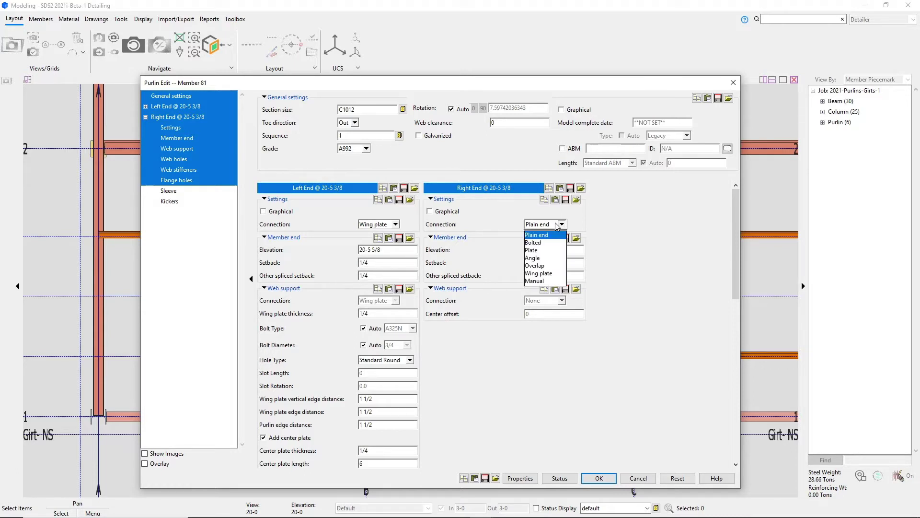
left_click(539, 254)
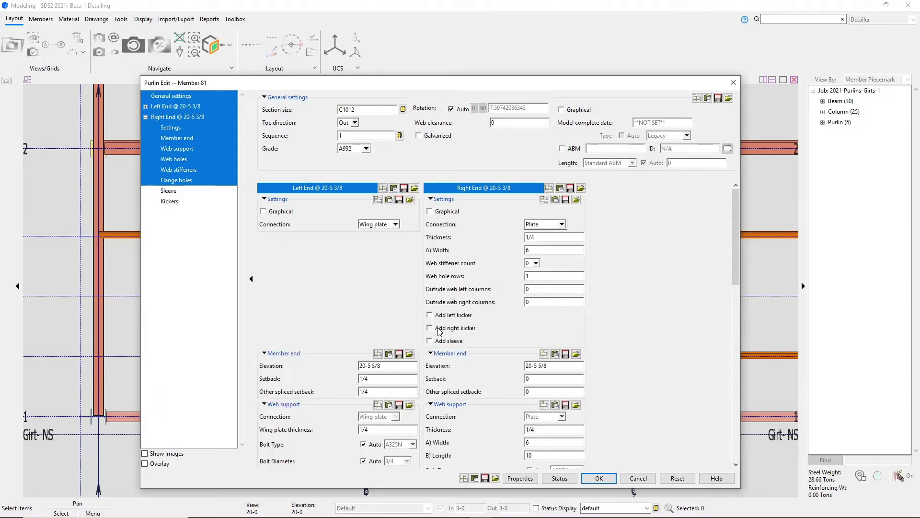
Step: Set the left end web holes to 2 rows, 2 bottom edge distance and 3 vertical spacing
scroll(386, 369, "down", 3)
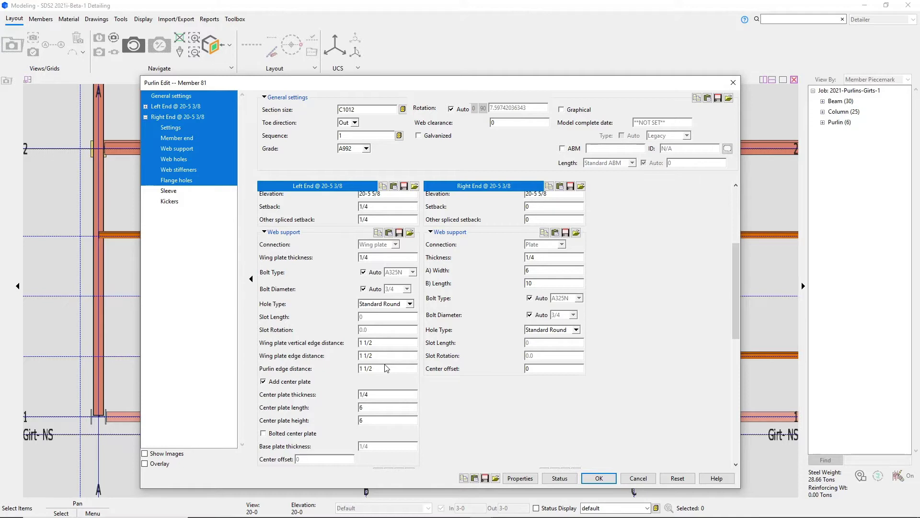
scroll(387, 369, "down", 3)
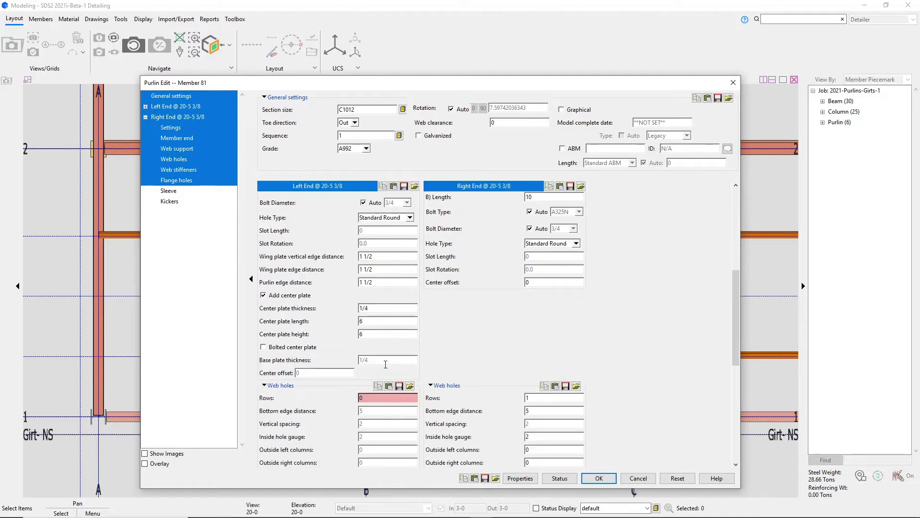
scroll(386, 365, "down", 3)
double_click(379, 313)
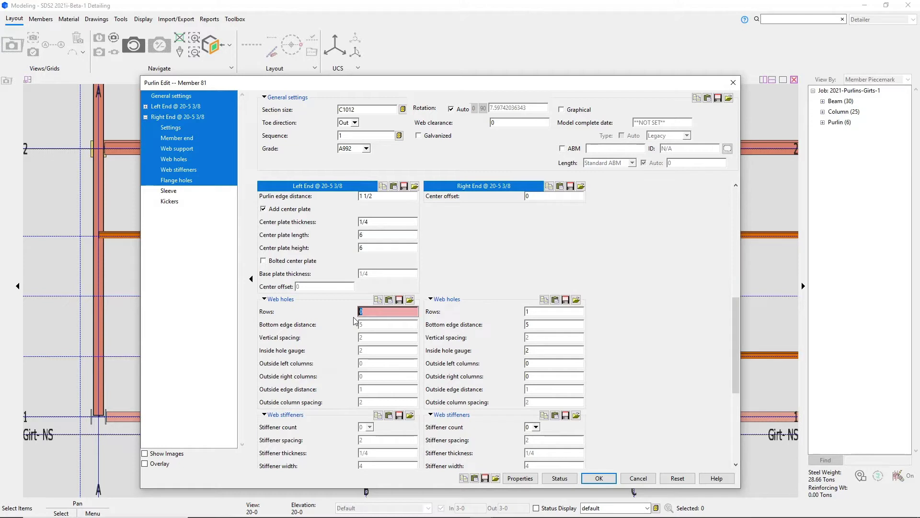
type("2")
scroll(364, 306, "down", 2)
double_click(377, 276)
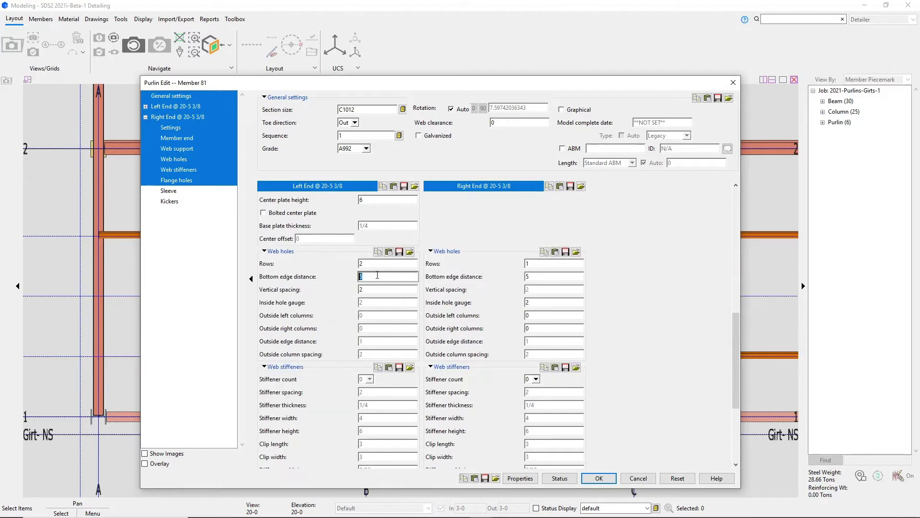
type("2")
key("Tab")
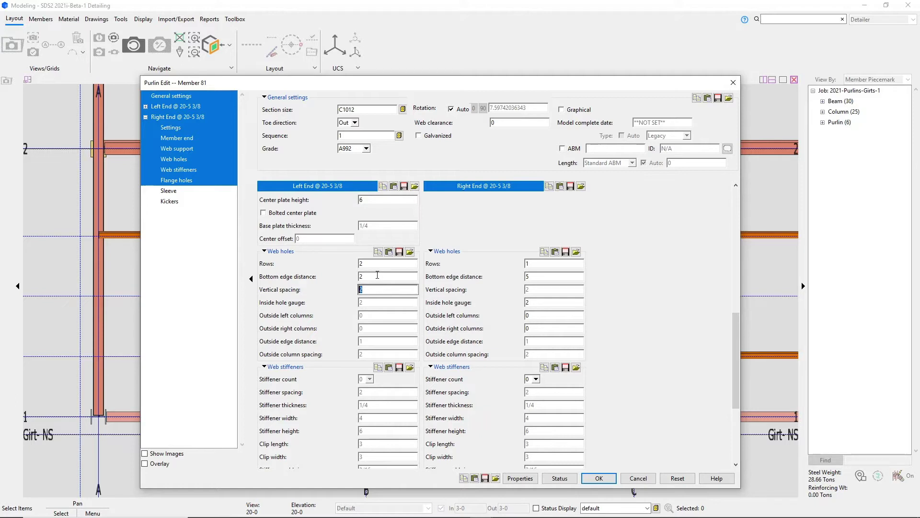
type("3")
Step: Copy the left end web hole settings to the right end
left_click(377, 252)
left_click(555, 252)
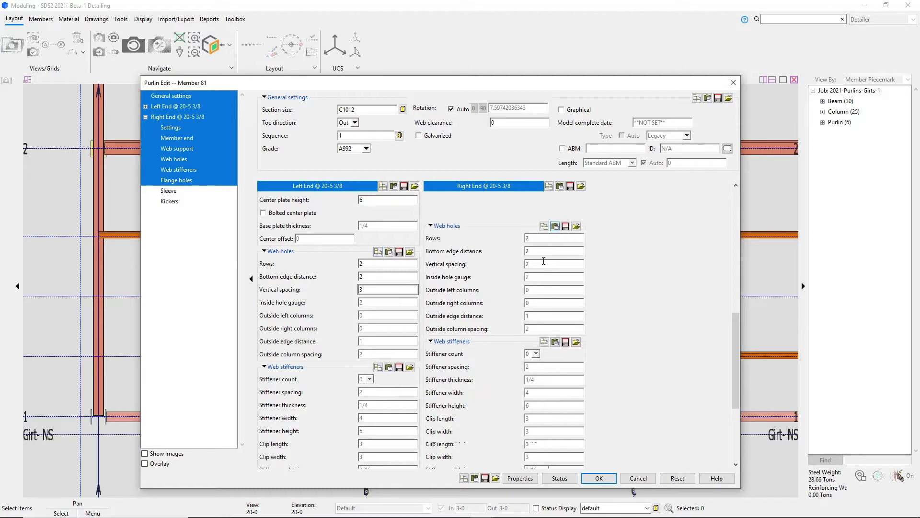
scroll(376, 332, "down", 5)
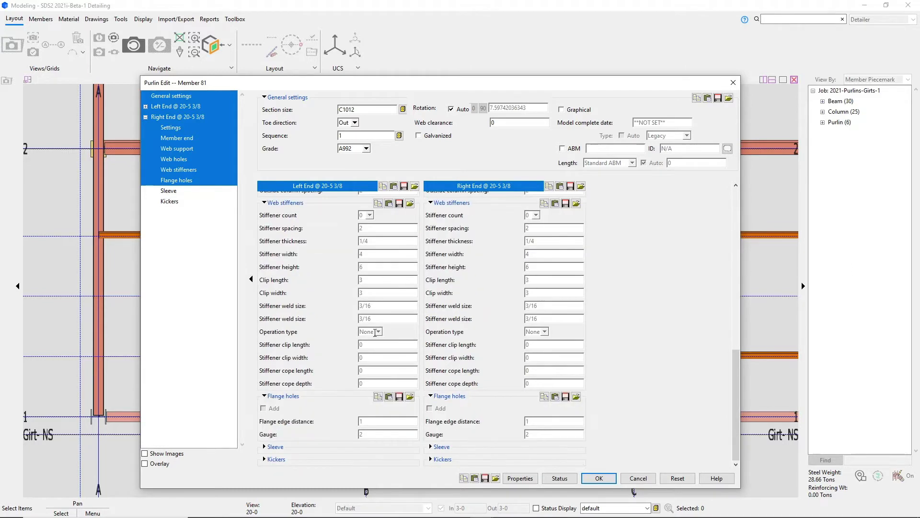
Step: Save the purlin edits and orbit the model to view the purlin ends side-on
left_click(599, 478)
middle_click_drag(168, 379, 126, 244)
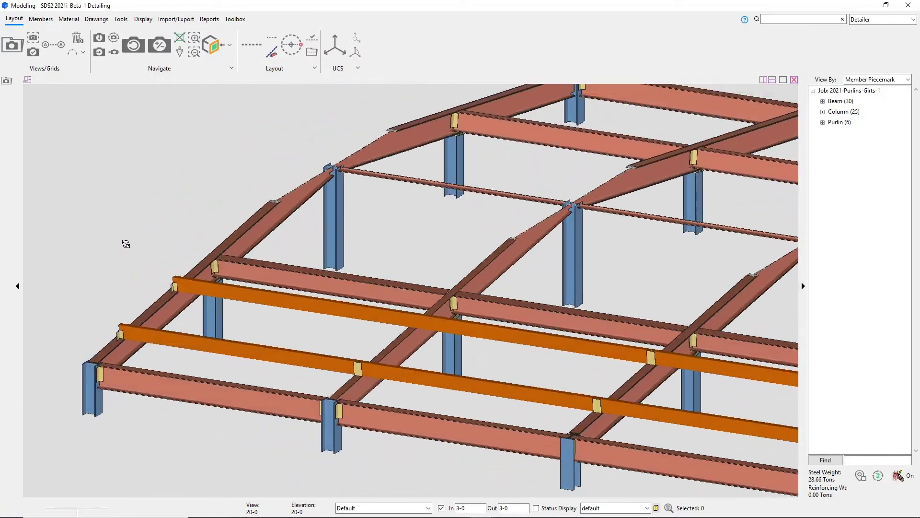
scroll(119, 321, "up", 6)
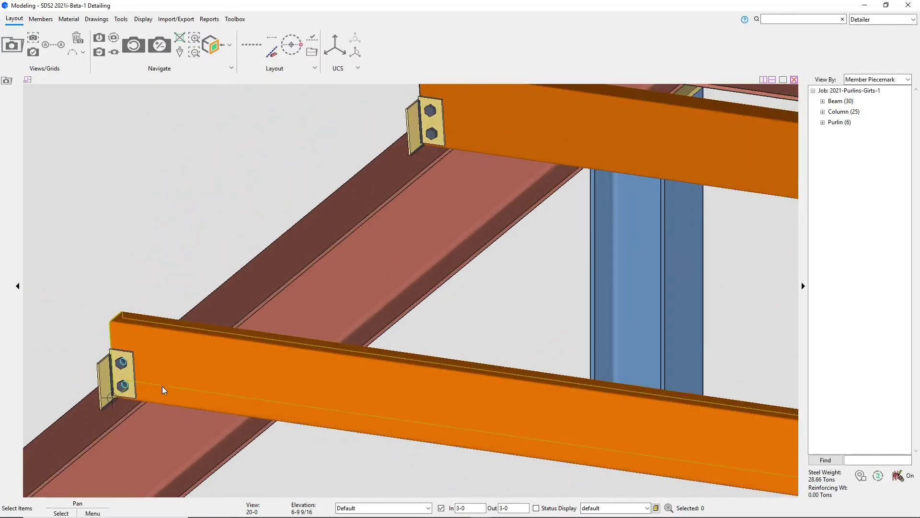
middle_click_drag(162, 387, 102, 396)
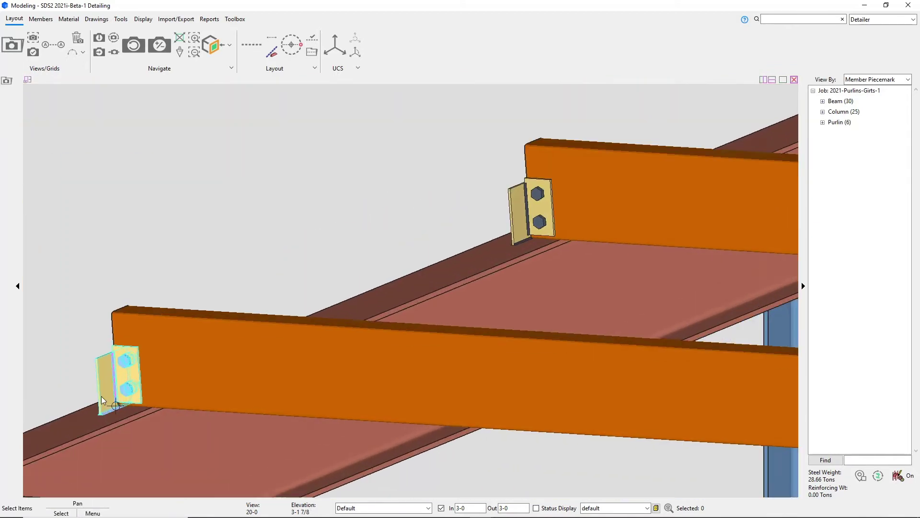
scroll(91, 398, "up", 4)
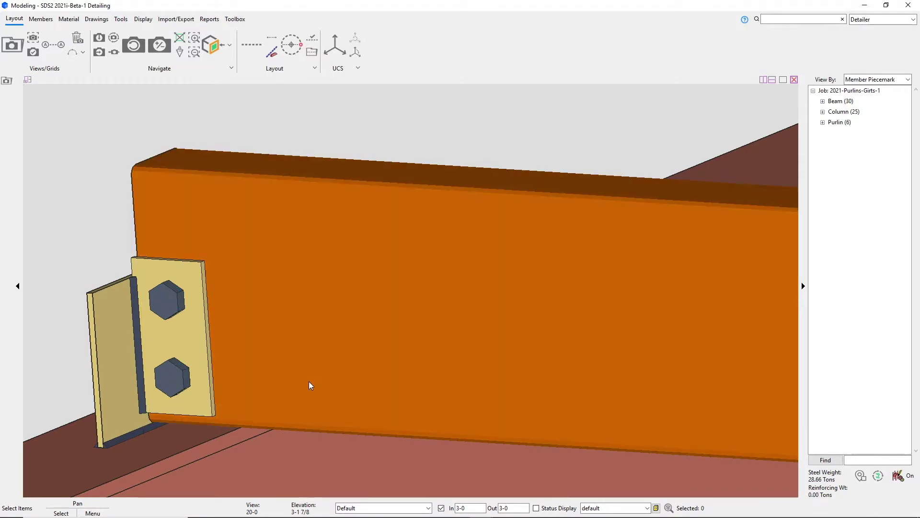
Step: Make the wing-plate end's center plate bolted and apply the change
left_click(309, 382)
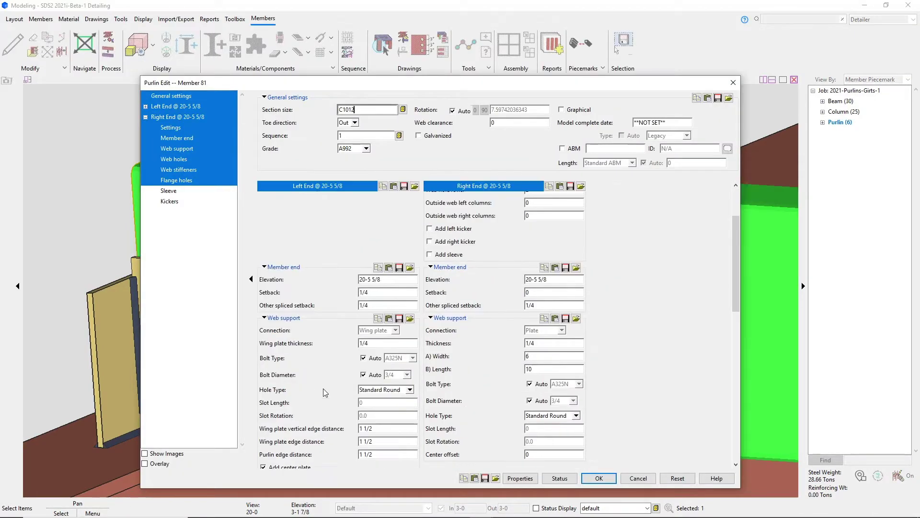
scroll(323, 388, "down", 3)
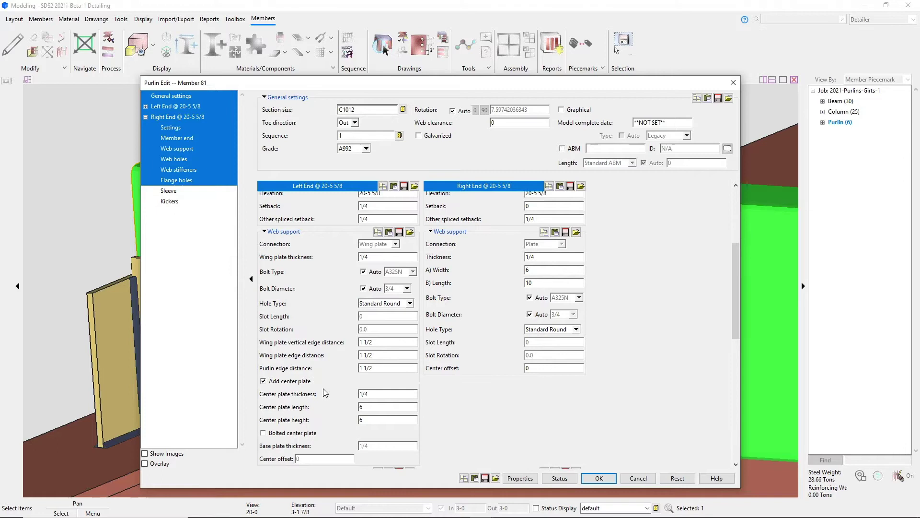
left_click(275, 435)
left_click(598, 478)
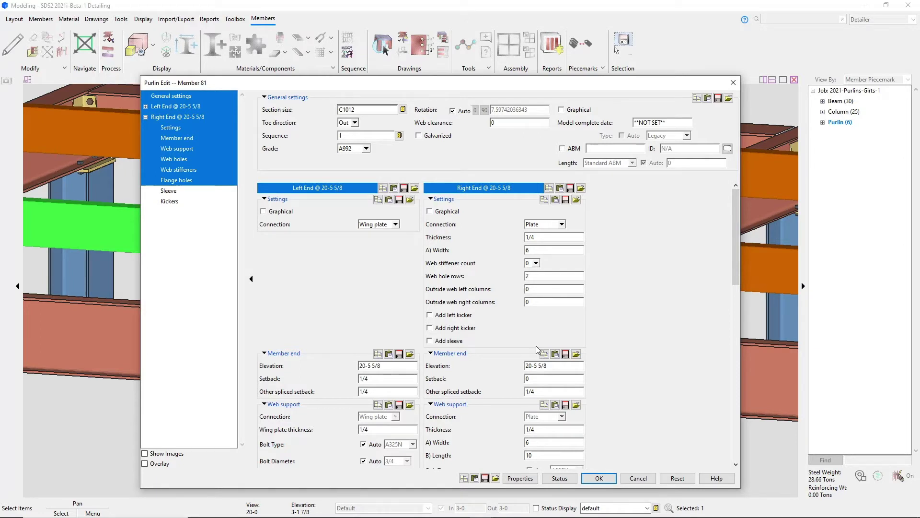
Step: Add one right-end web stiffener with a 1 x 1 clip operation and apply it
left_click(534, 264)
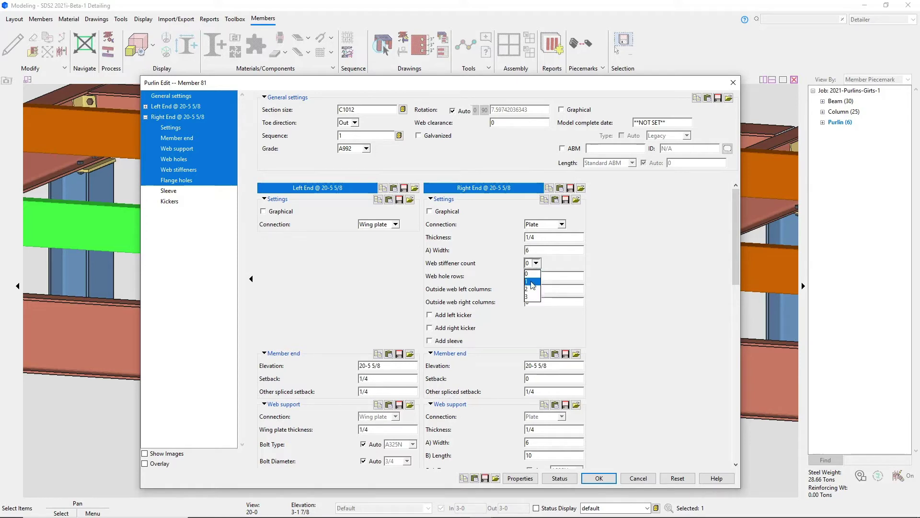
left_click(533, 282)
scroll(542, 331, "down", 4)
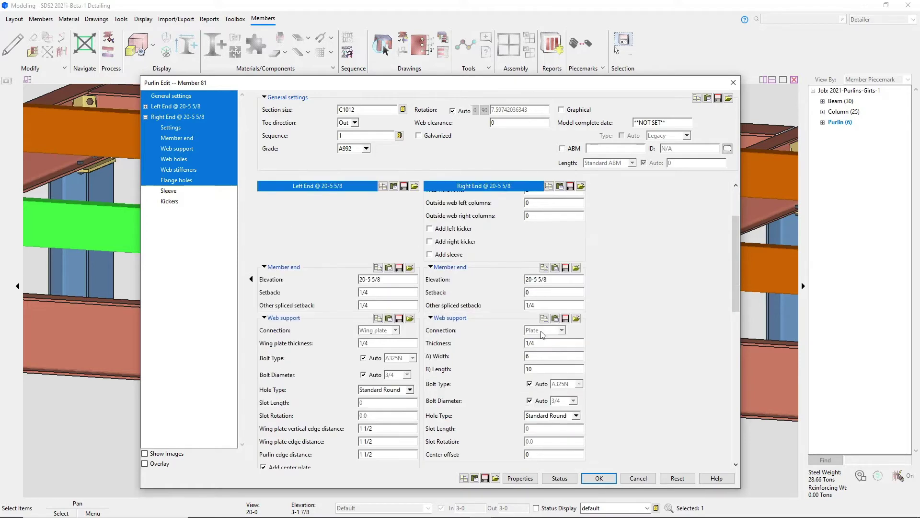
scroll(542, 330, "down", 10)
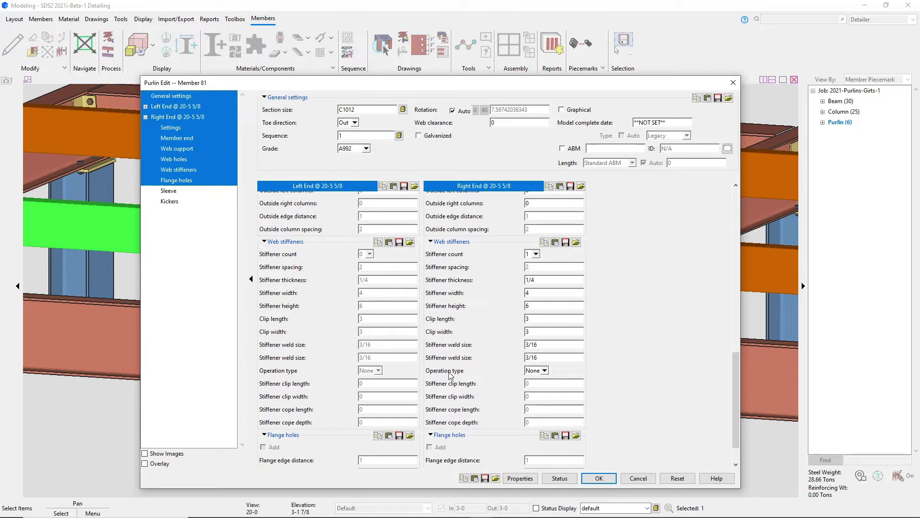
left_click(545, 371)
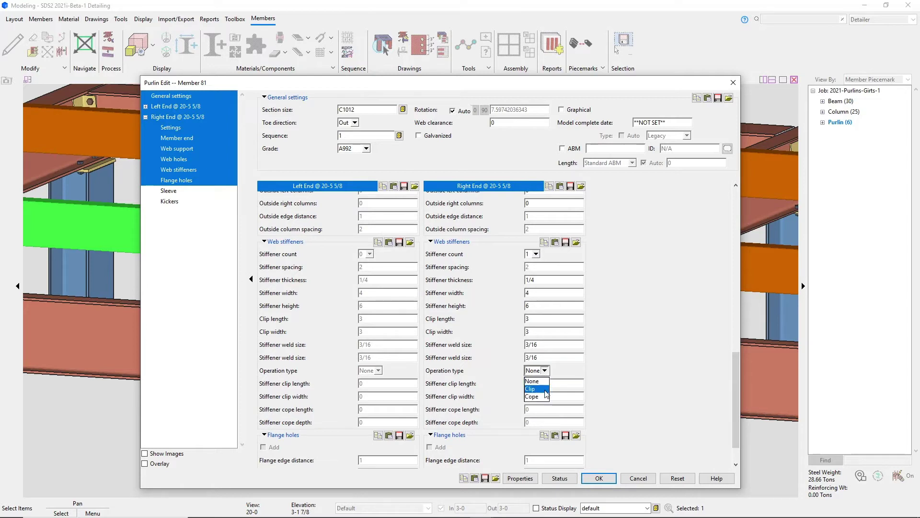
left_click(545, 390)
key("Tab")
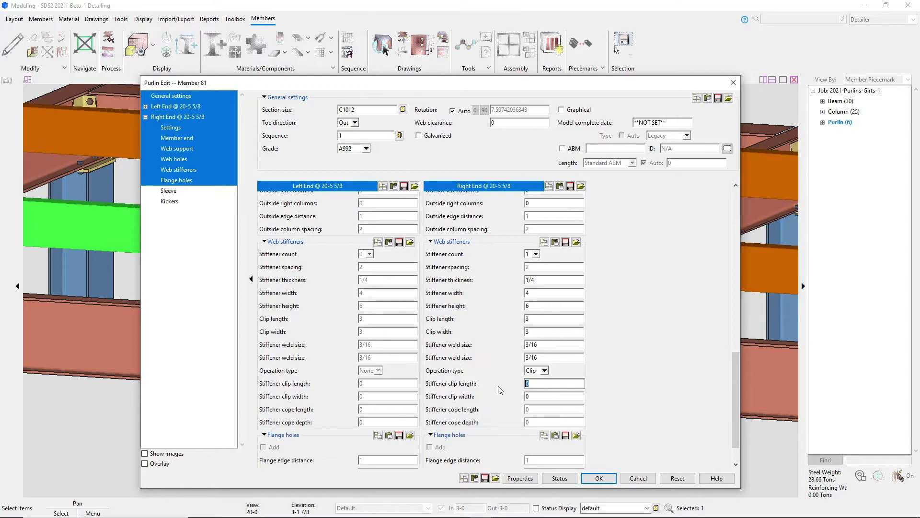
key("Tab")
left_click(599, 478)
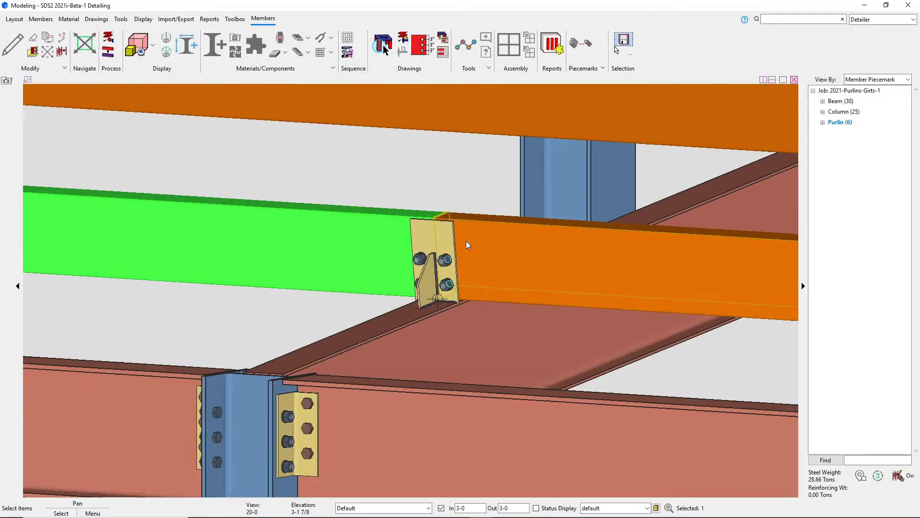
Step: Orbit to the neighbouring purlin connection and open that purlin's settings
middle_click_drag(466, 240, 388, 313)
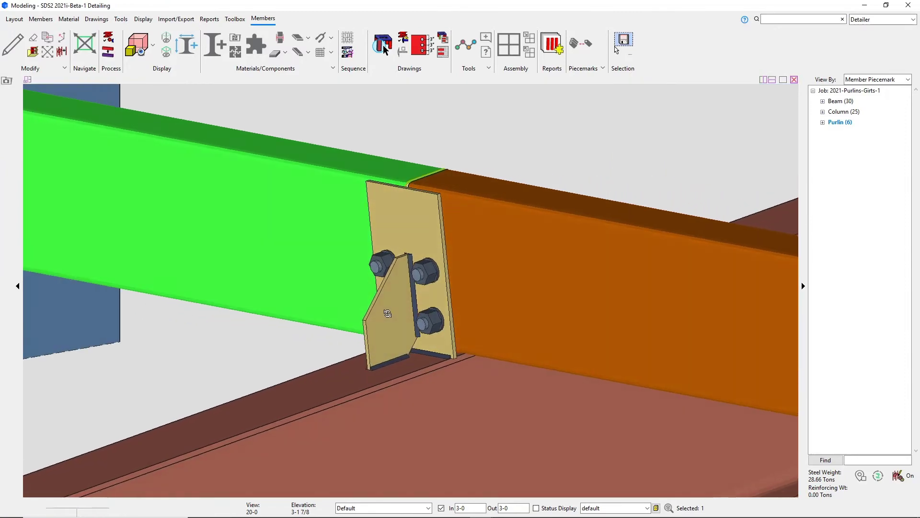
scroll(388, 314, "down", 6)
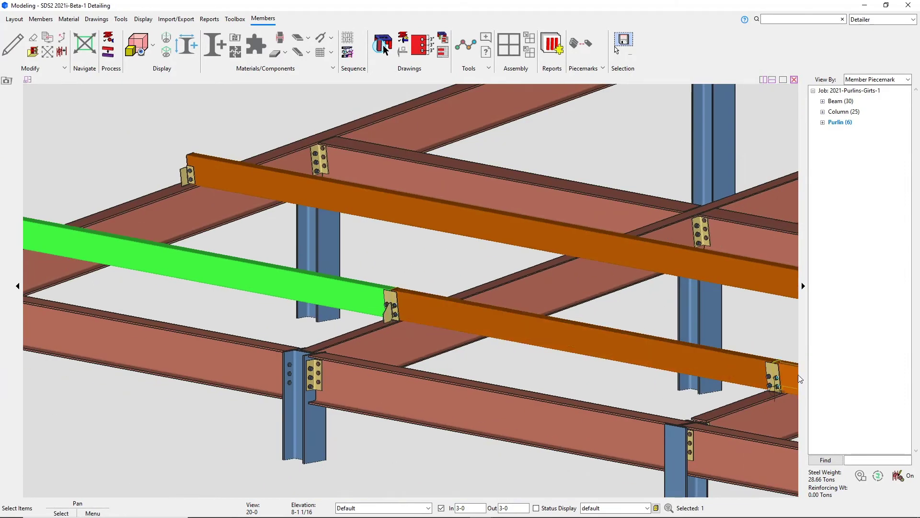
middle_click_drag(799, 378, 469, 336)
scroll(468, 336, "up", 2)
double_click(467, 332)
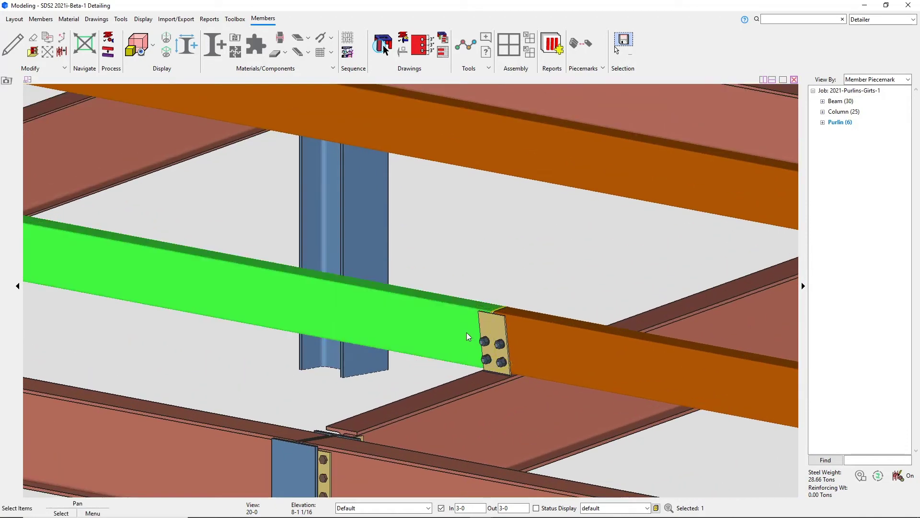
Step: Switch purlin 78's right end to an L4x4x3/8 angle welded to the supporting beam, and apply it
left_click(554, 225)
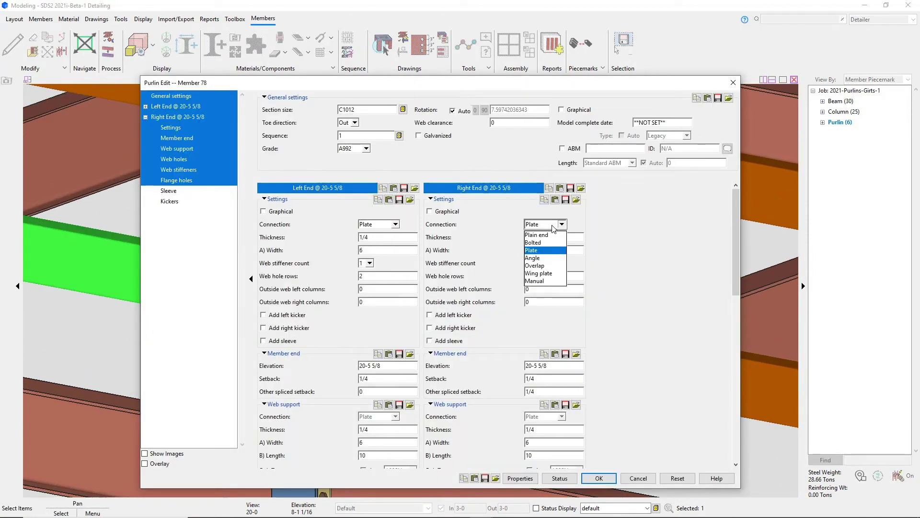
left_click(552, 258)
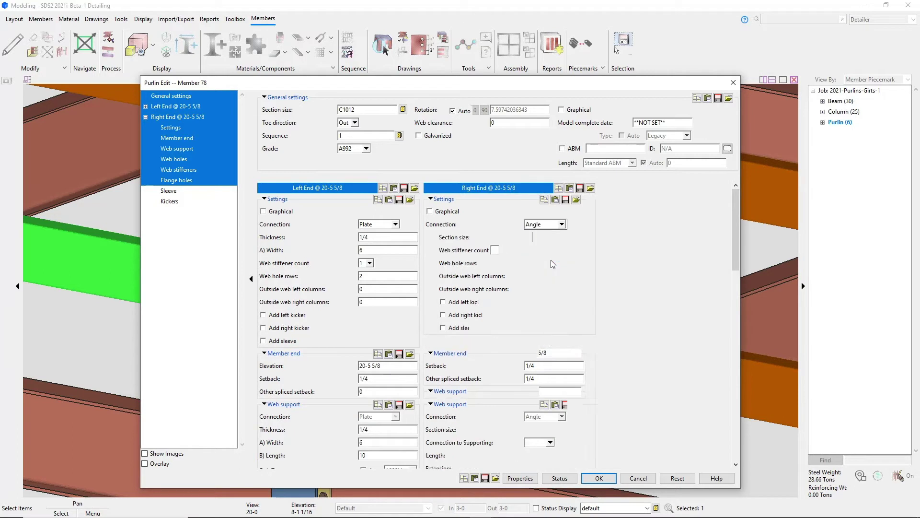
left_click(480, 263)
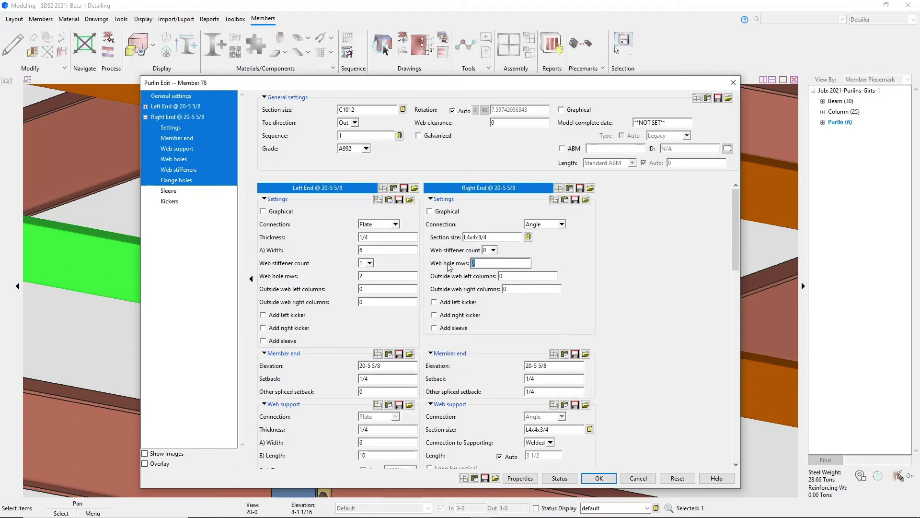
key("Tab")
scroll(612, 367, "down", 3)
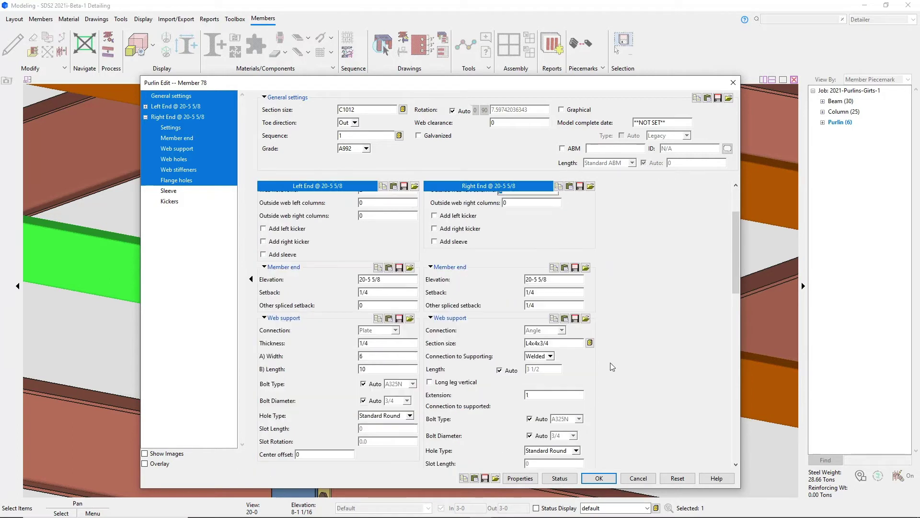
left_click(572, 342)
left_click(551, 356)
left_click(551, 361)
scroll(609, 390, "down", 5)
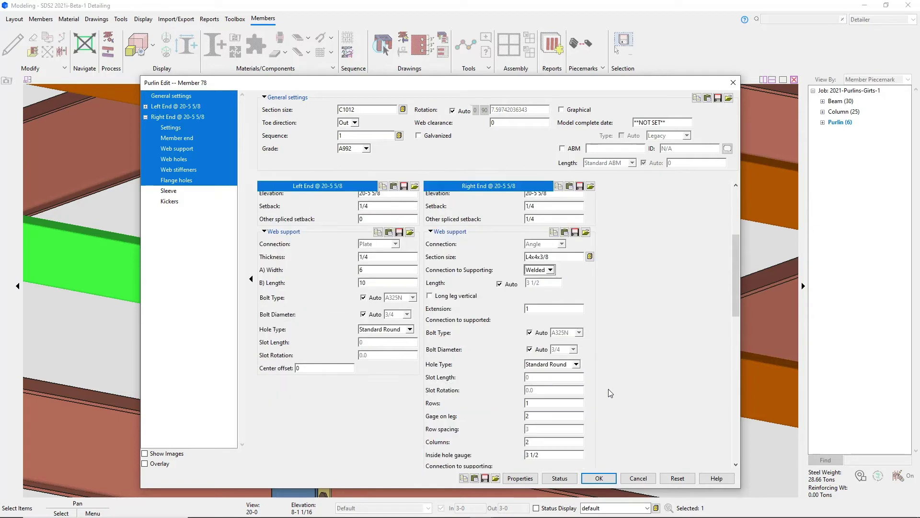
scroll(607, 458, "down", 5)
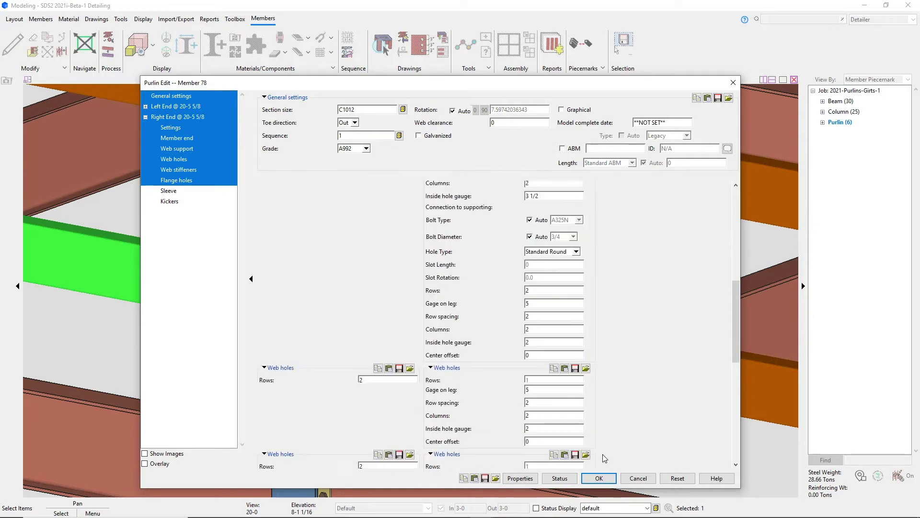
left_click(599, 478)
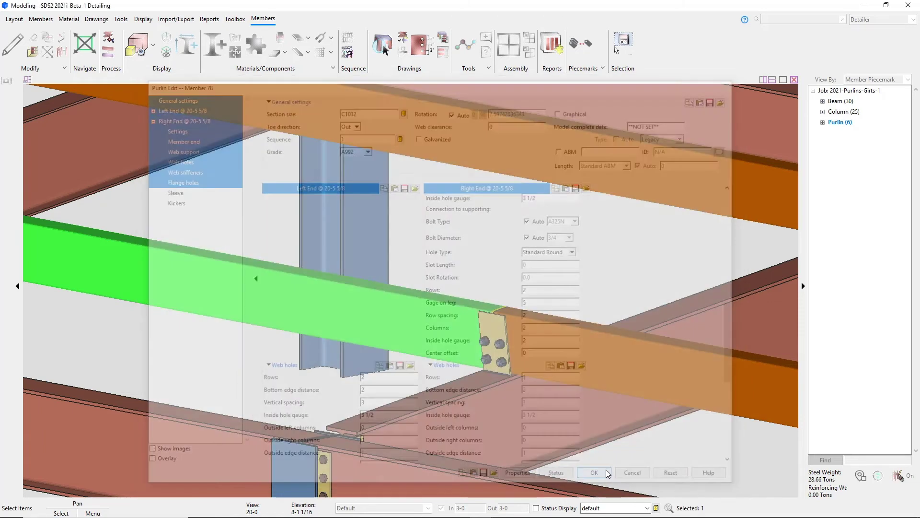
Step: Deselect, orbit to the purlin end, and open purlin 80's edit settings
left_click(686, 467)
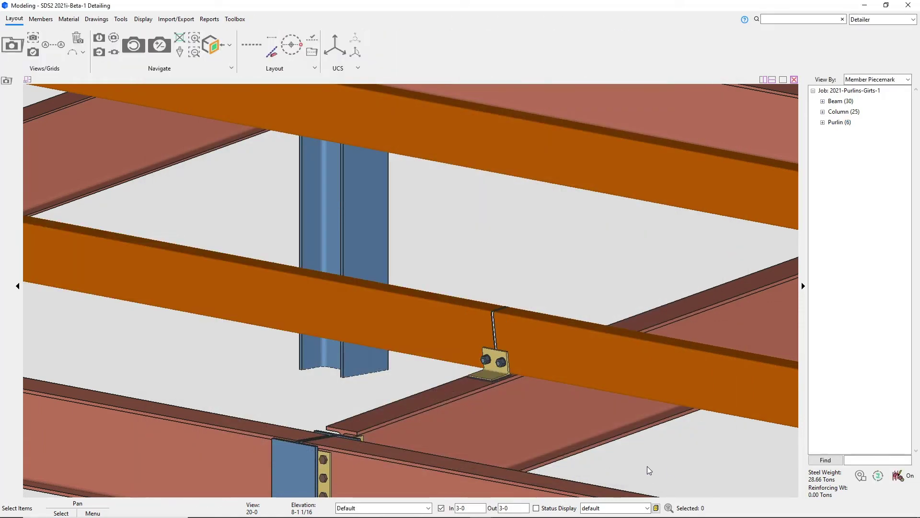
scroll(572, 456, "down", 5)
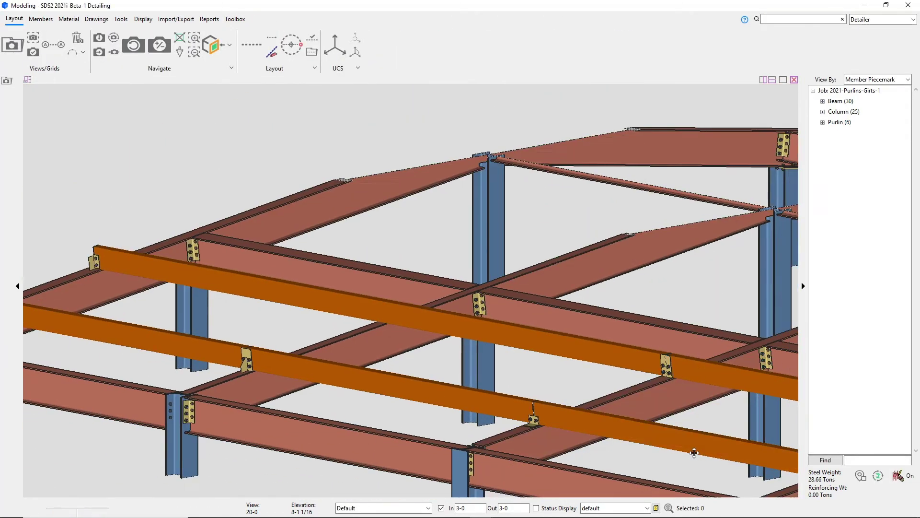
scroll(694, 453, "up", 5)
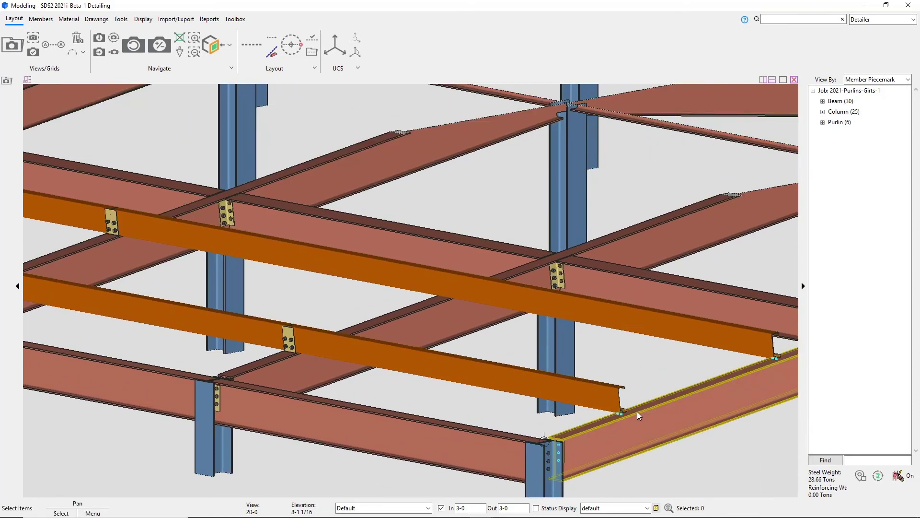
scroll(638, 412, "up", 6)
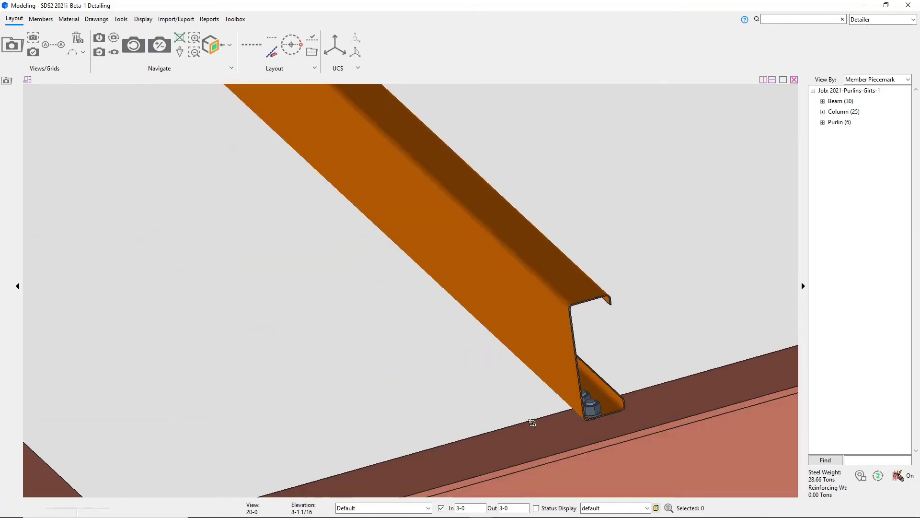
middle_click_drag(533, 422, 516, 425, "shift")
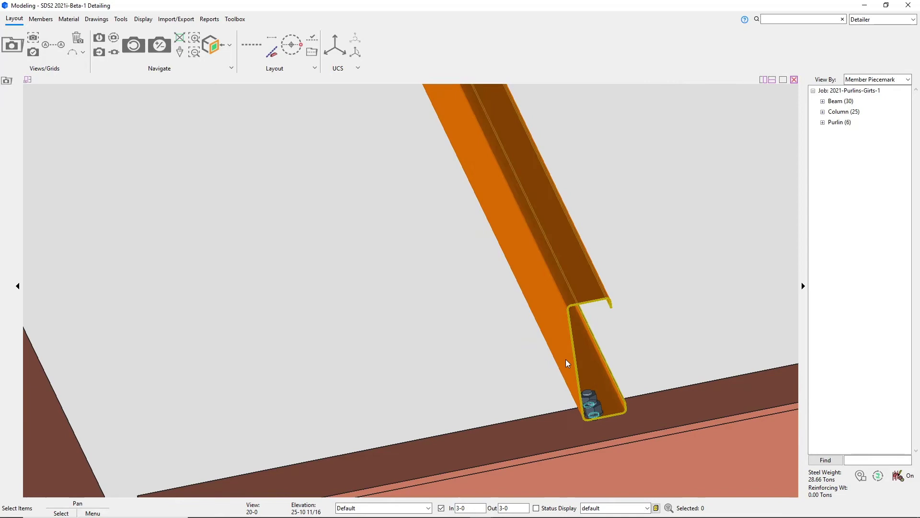
double_click(566, 360)
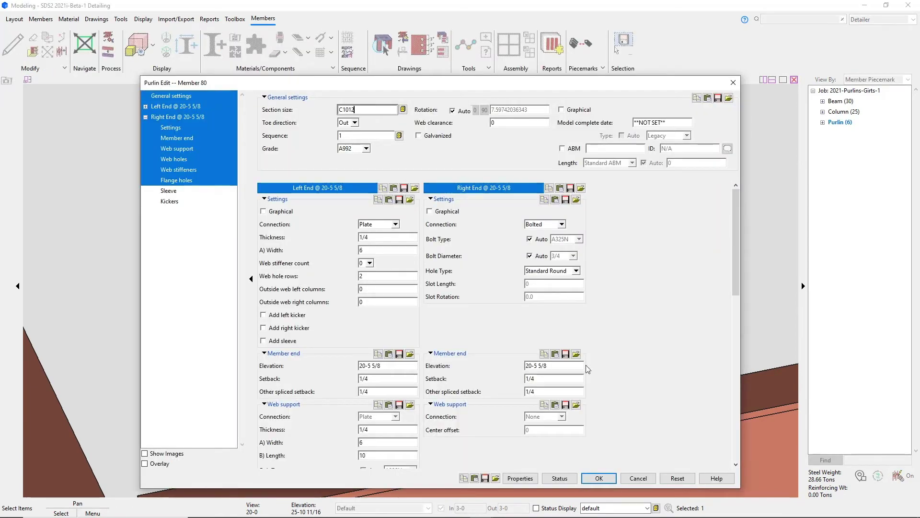
Step: Set the right-end flange hole edge distance to 1 3/4 and apply
scroll(585, 365, "down", 10)
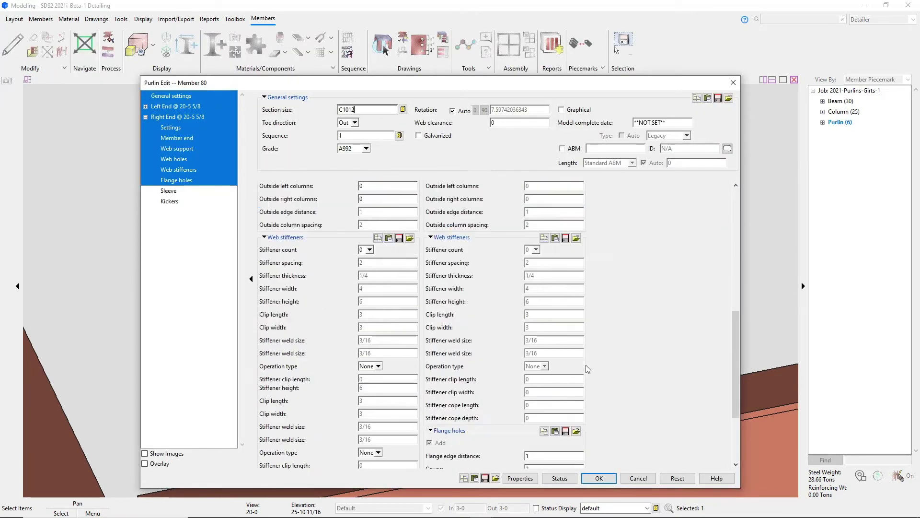
scroll(585, 364, "down", 2)
left_click(557, 421)
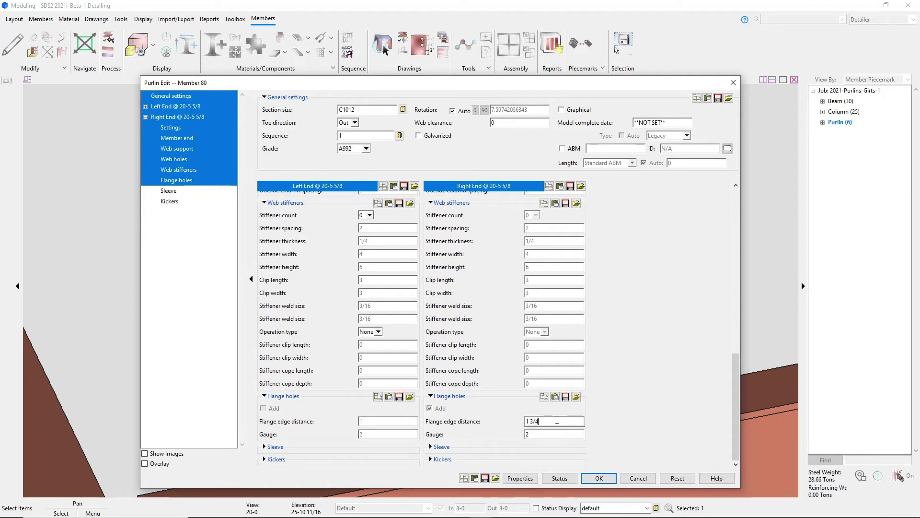
key("Tab")
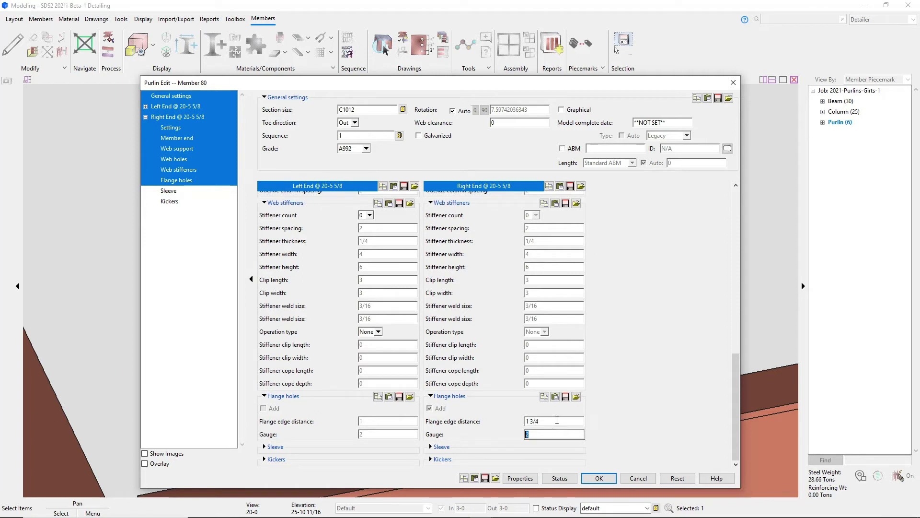
left_click(605, 480)
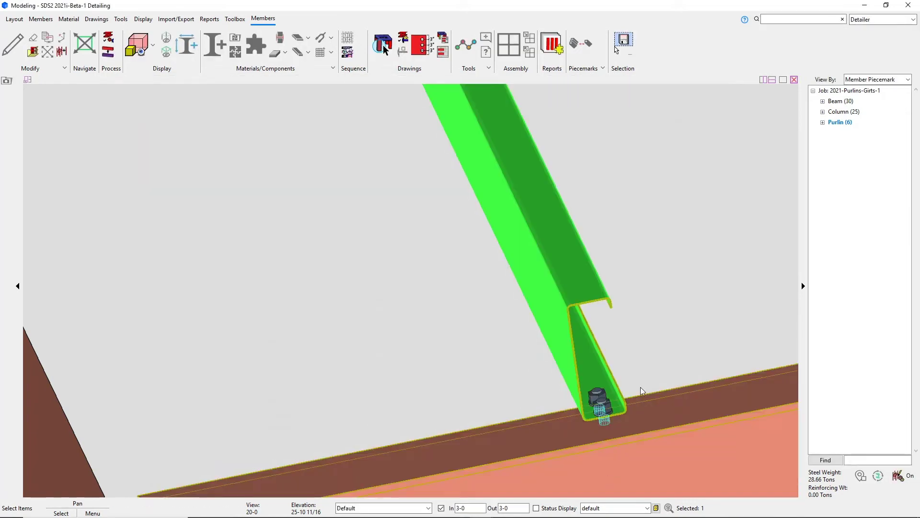
Step: Select upper purlin 76 and choose a Purlin Connection component to add to it
scroll(583, 371, "down", 5)
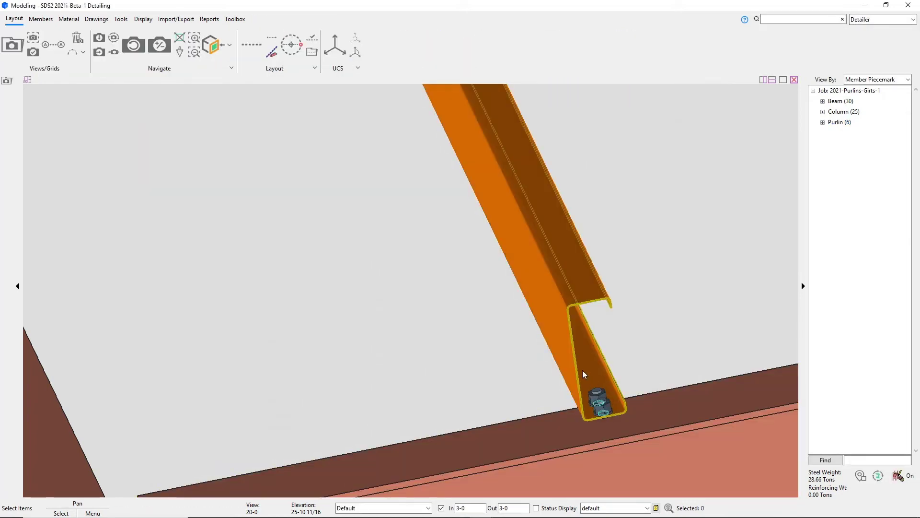
middle_click_drag(583, 370, 699, 271)
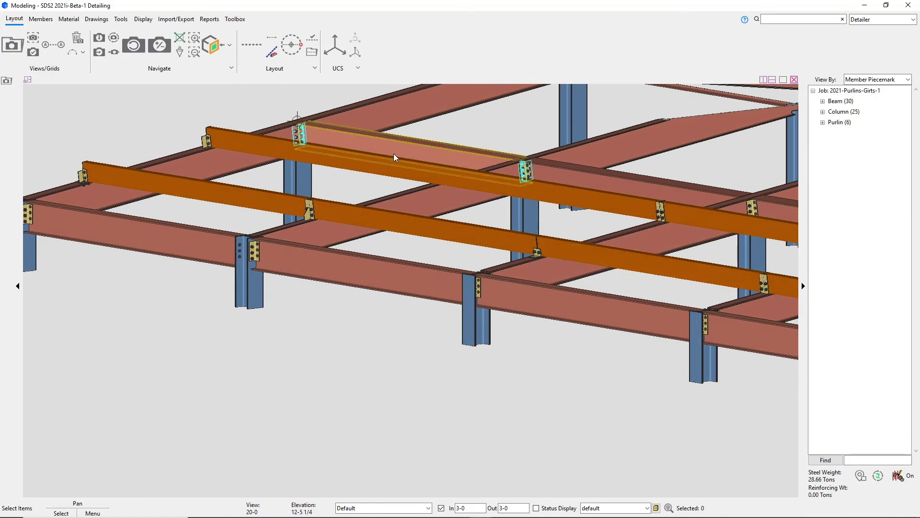
scroll(393, 154, "up", 5)
left_click(451, 186)
key("Return")
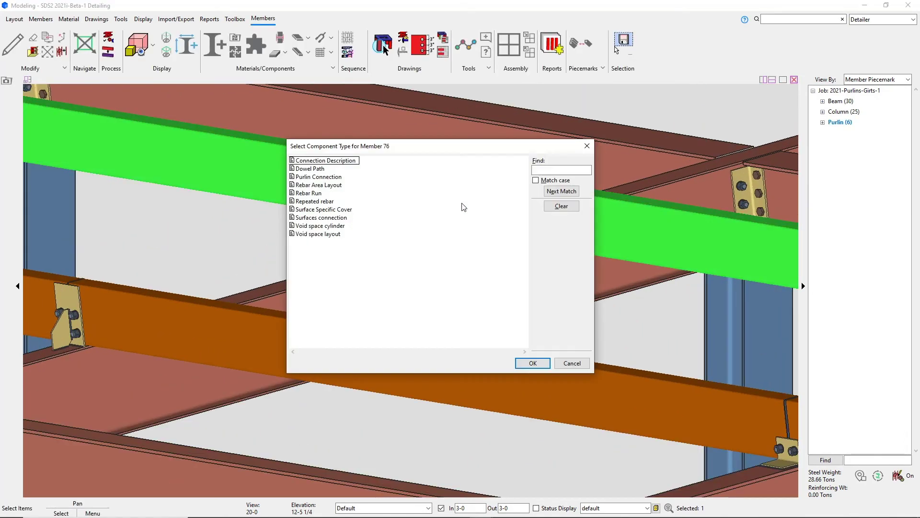
left_click(335, 177)
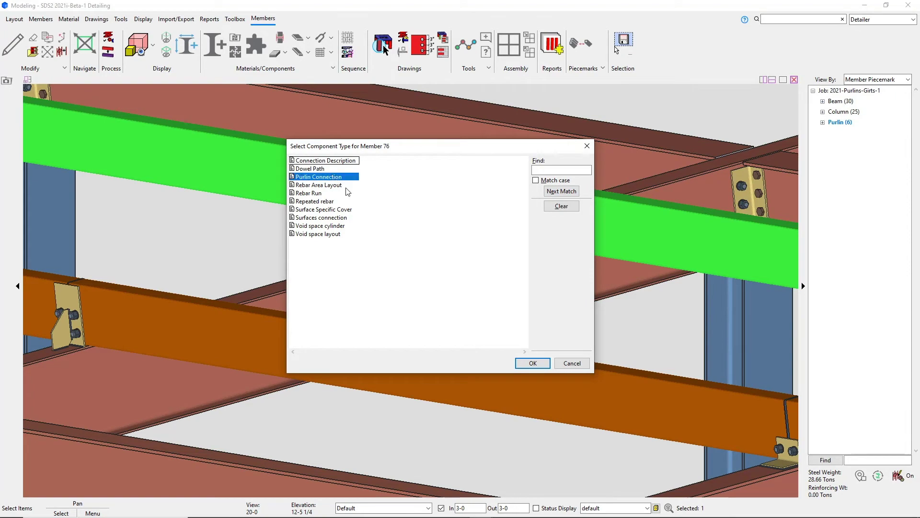
left_click(532, 363)
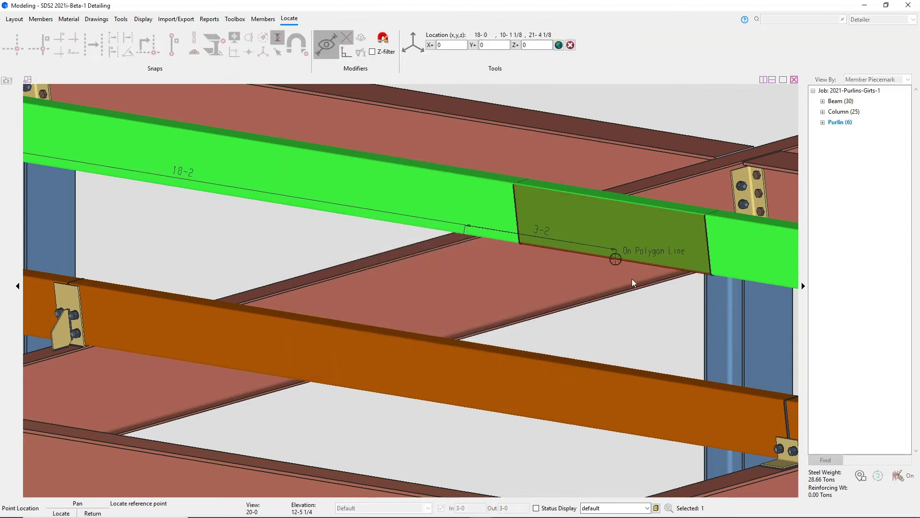
Step: Place the connection on the purlin and make it a Plate connection
left_click(470, 222)
left_click(607, 73)
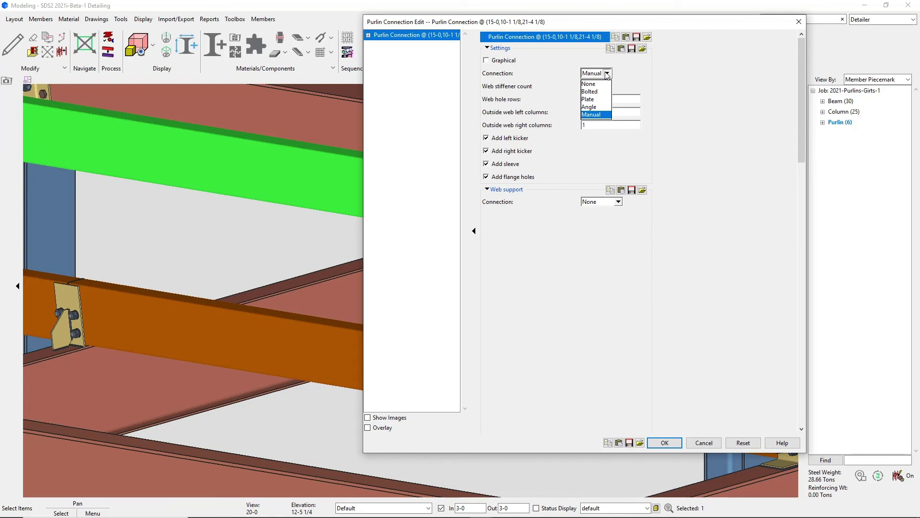
left_click(597, 98)
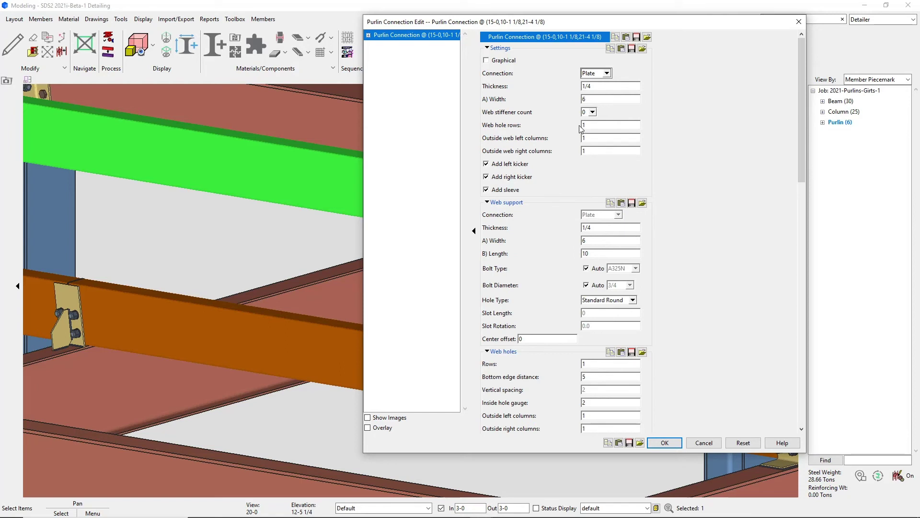
Step: Set 2 web hole rows, 2 bottom edge distance and 3 vertical spacing
key("Tab")
key("Tab")
key("Tab")
key("Tab")
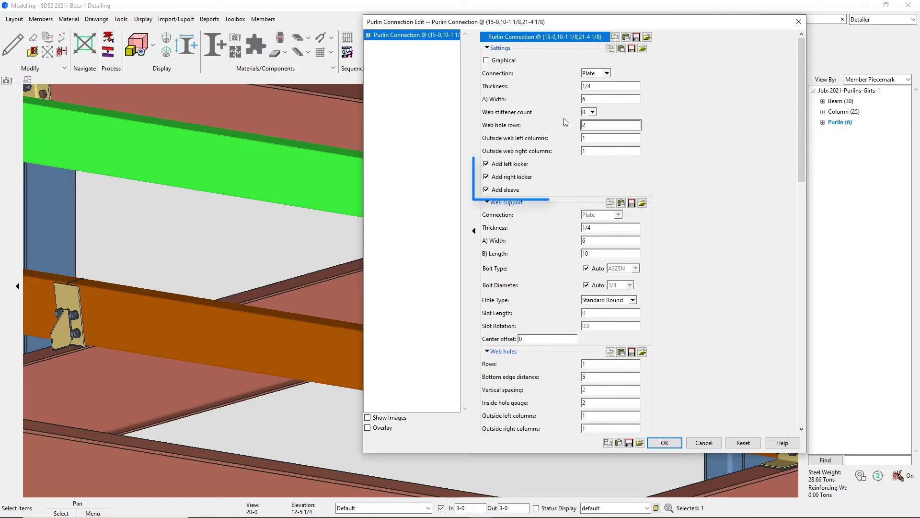
type("2")
key("Tab")
left_click(589, 377)
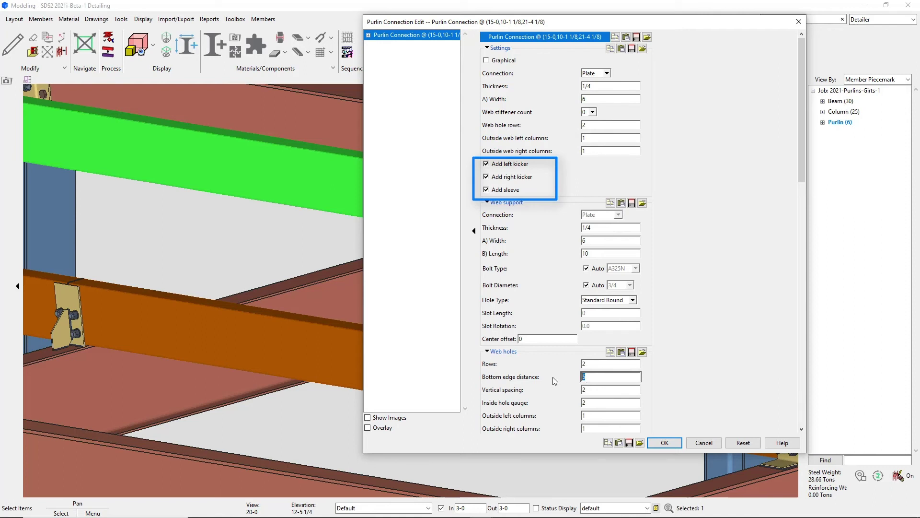
type("2")
key("Tab")
type("3")
scroll(563, 296, "down", 3)
scroll(563, 297, "down", 3)
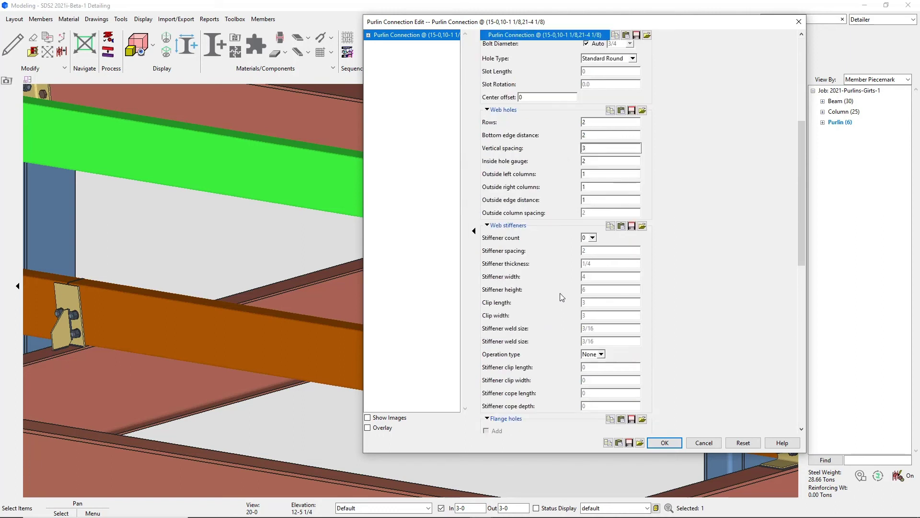
scroll(563, 297, "down", 6)
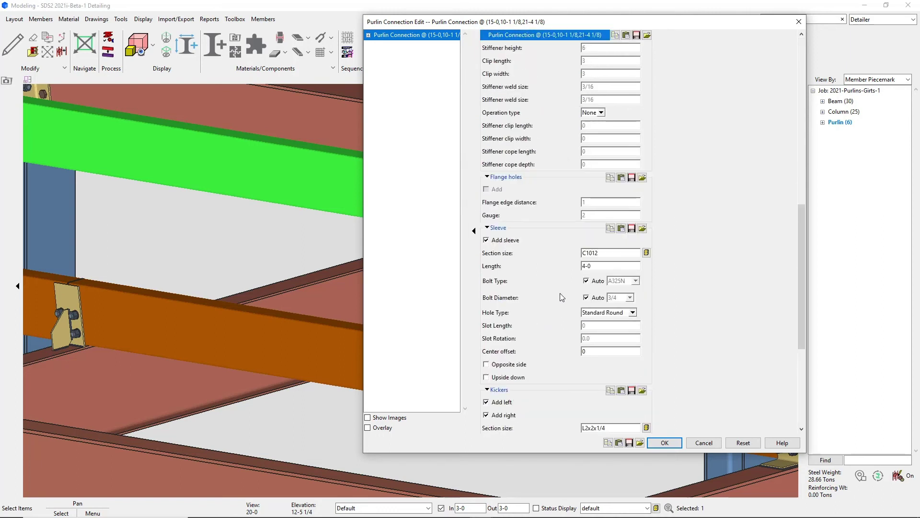
scroll(563, 297, "down", 3)
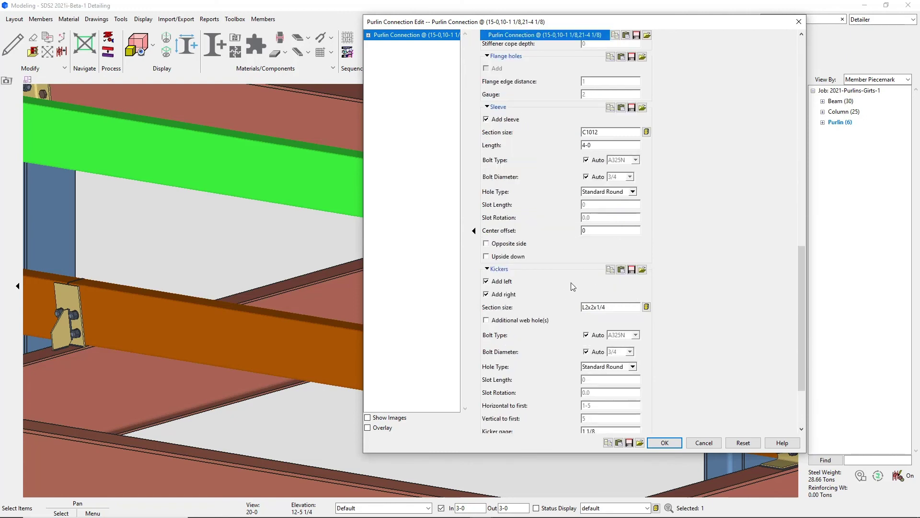
Step: Leave the sleeve section unchanged, confirm L2x2x1/4 kickers with 3 x 3 gussets, and apply the purlin connection
left_click(647, 133)
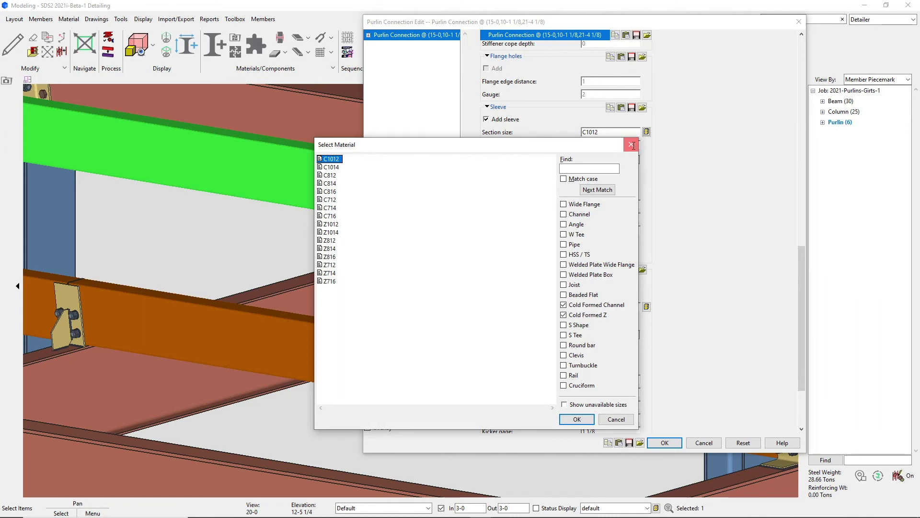
left_click(631, 144)
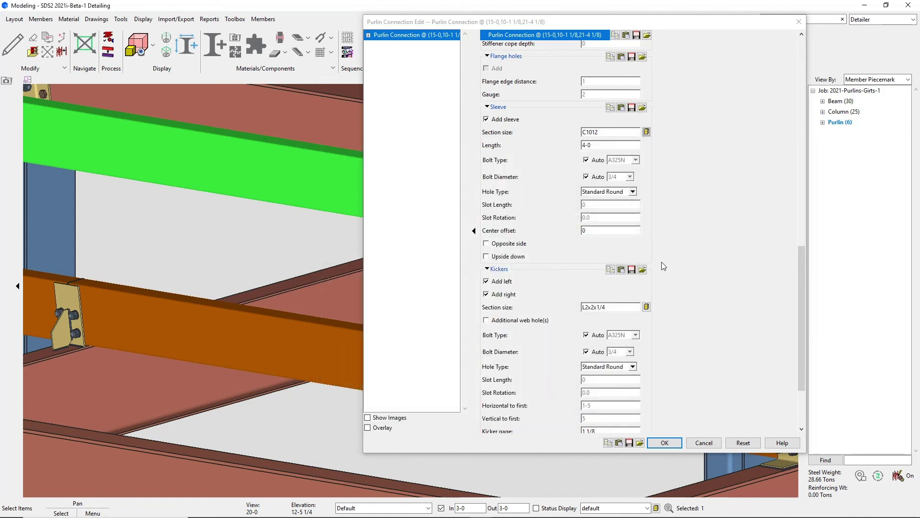
scroll(662, 263, "down", 3)
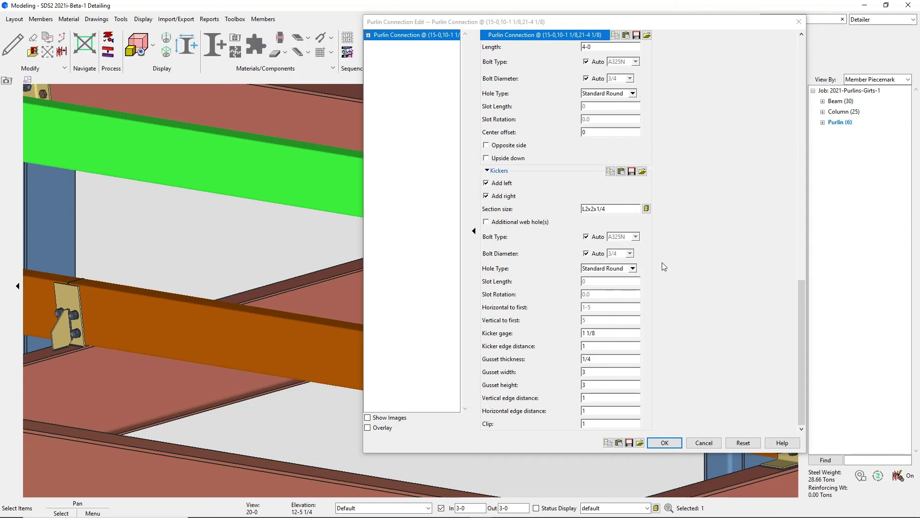
left_click(671, 444)
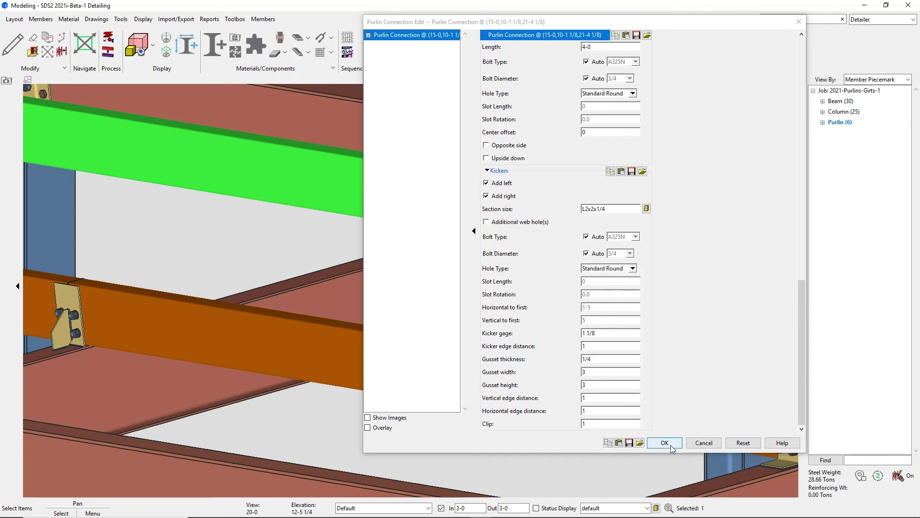